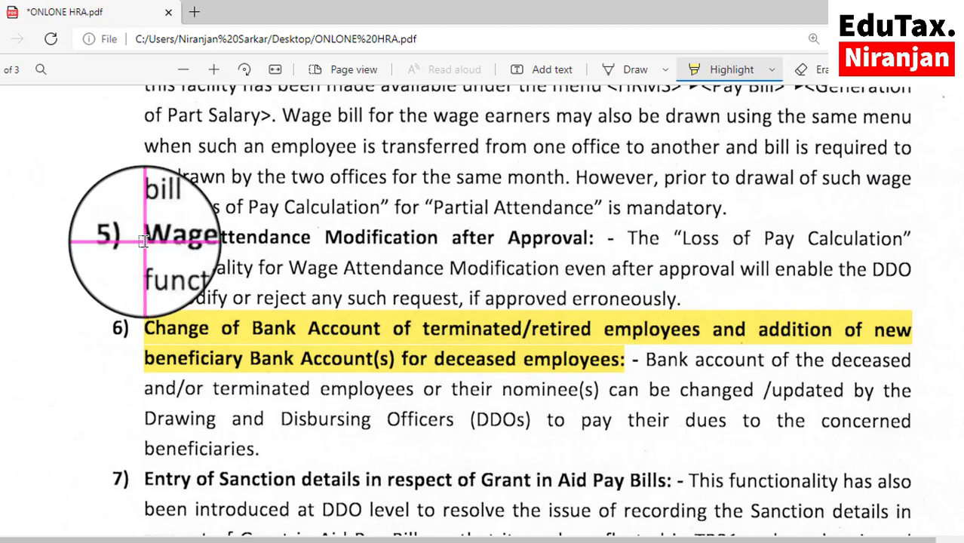
# Step: Highlight the headings of item 5, Wage Attendance Modification after Approval, and item 7, Entry of Sanction details in respect of Grant in Aid Pay Bills
pyautogui.moveTo(143, 242); pyautogui.dragTo(593, 240)
pyautogui.scroll(-3, 354, 354)
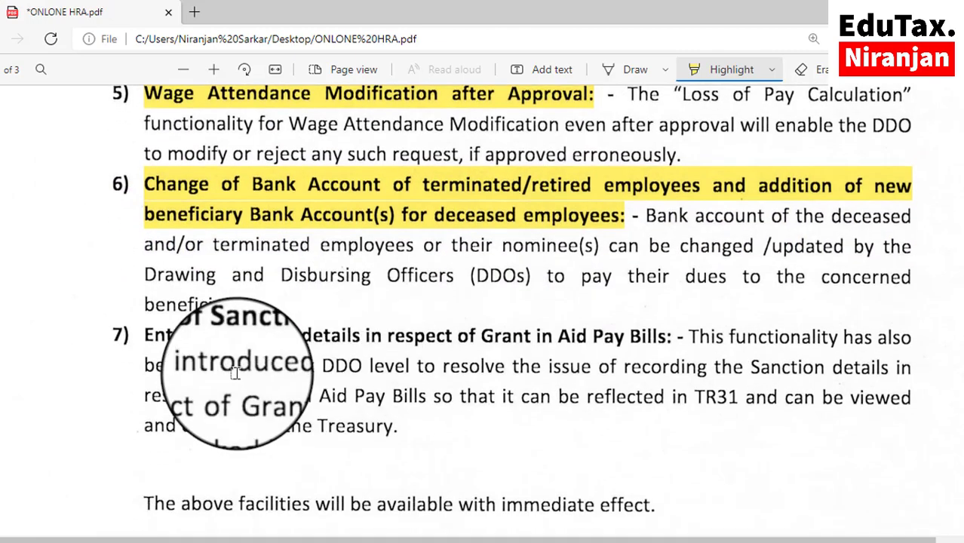
pyautogui.moveTo(144, 334); pyautogui.dragTo(641, 338)
pyautogui.scroll(-4, 463, 394)
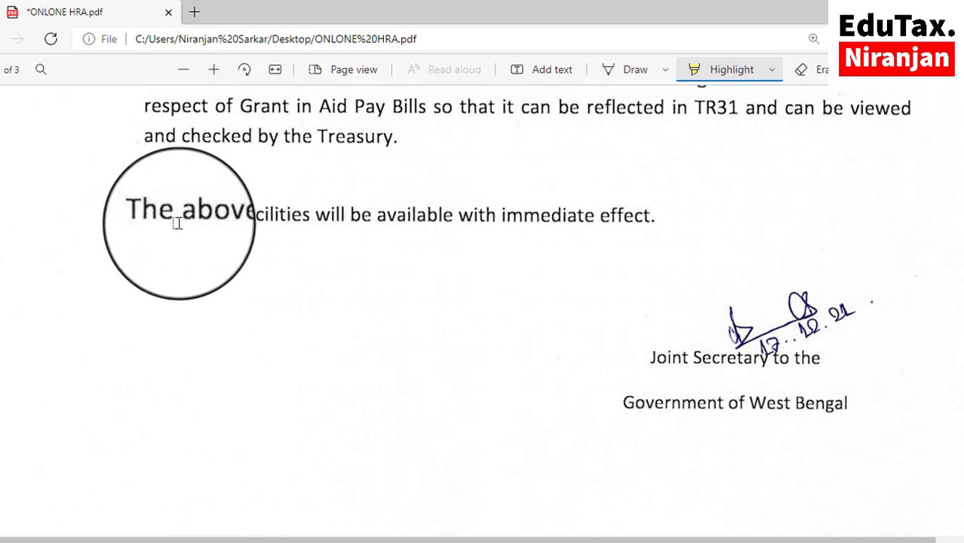
# Step: Highlight the closing sentence "The above facilities will be available with immediate effect." above the signature
pyautogui.moveTo(146, 216); pyautogui.dragTo(656, 217)
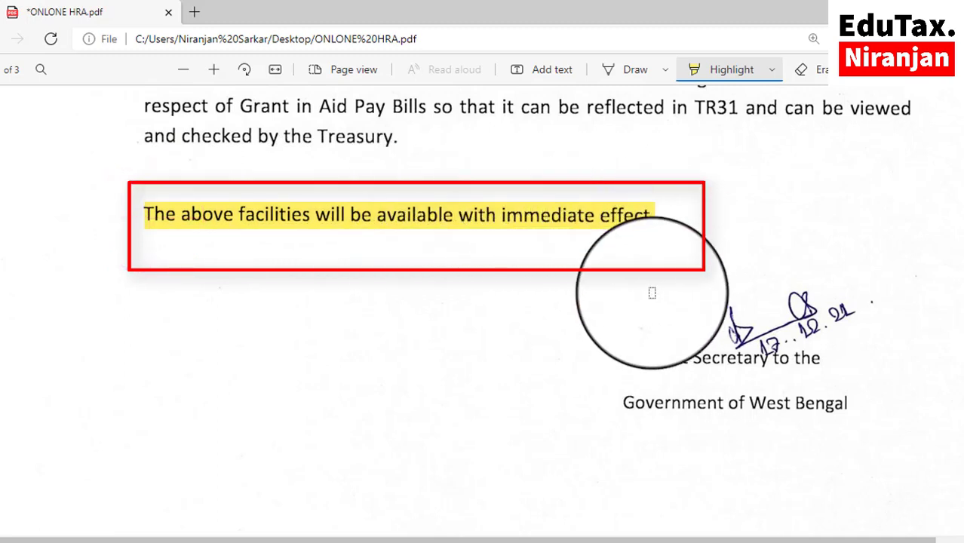
pyautogui.scroll(-2, 648, 288)
pyautogui.moveTo(650, 291); pyautogui.dragTo(707, 287)
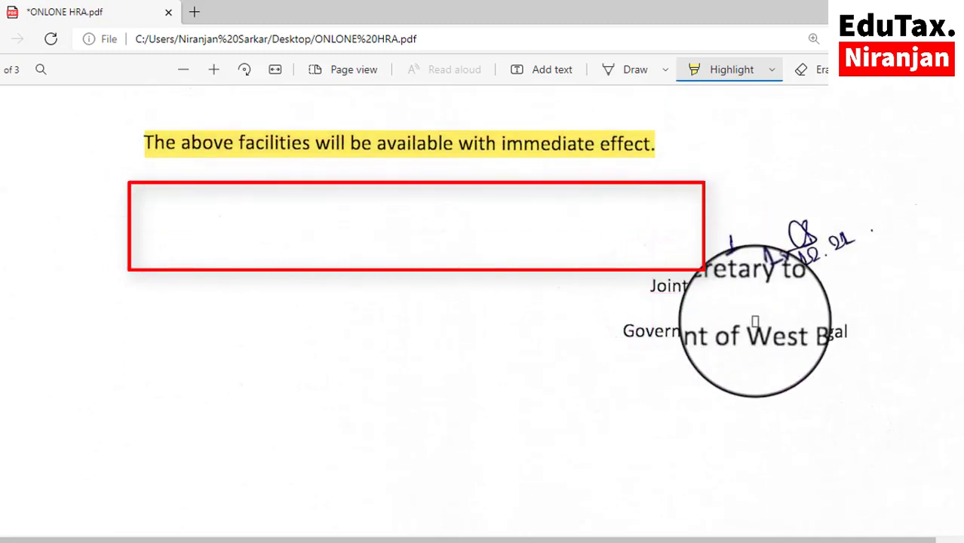
pyautogui.click(621, 335)
pyautogui.moveTo(668, 333); pyautogui.dragTo(559, 346)
# Step: Highlight the headings of item 2, Online deduction of Income Tax at source, and item 3, Online request for change of GPF Subscription
pyautogui.scroll(8, 559, 347)
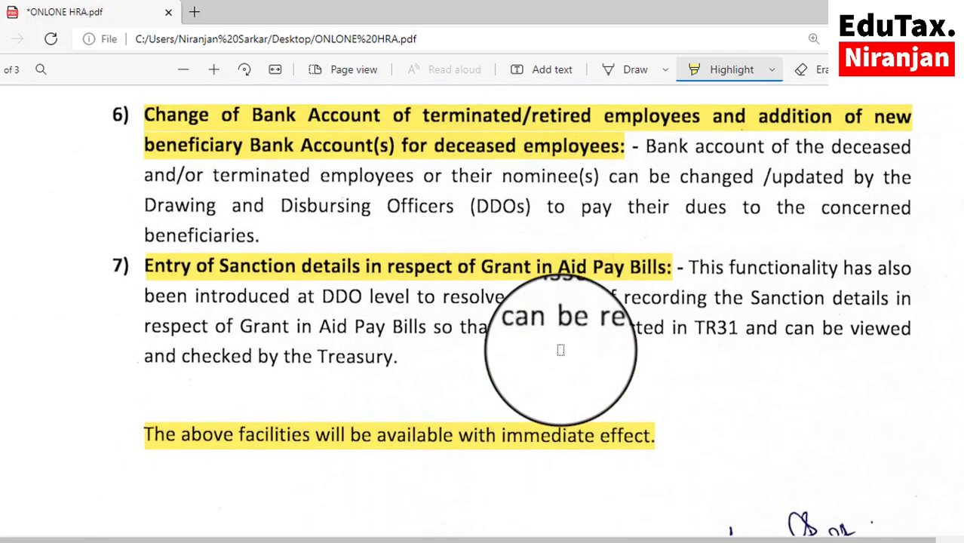
pyautogui.scroll(15, 560, 350)
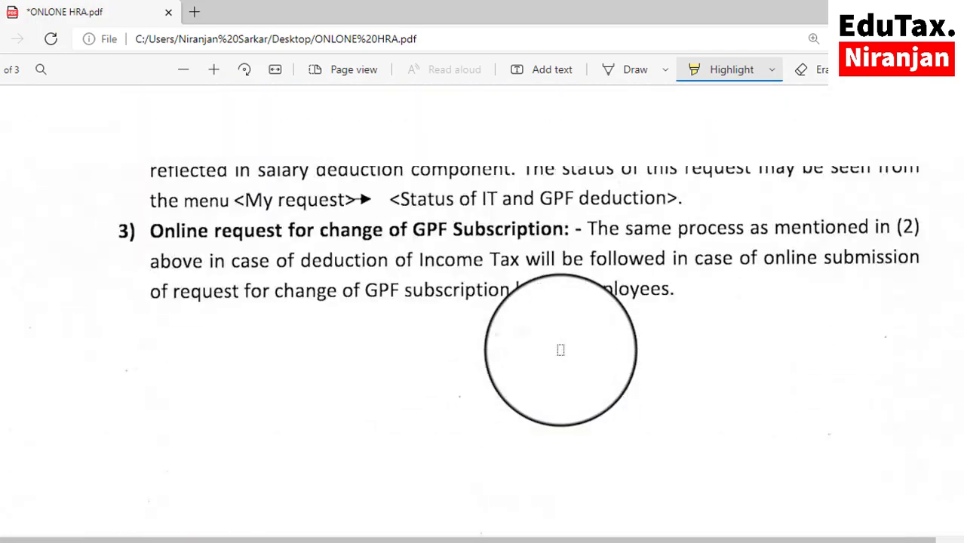
pyautogui.scroll(15, 560, 350)
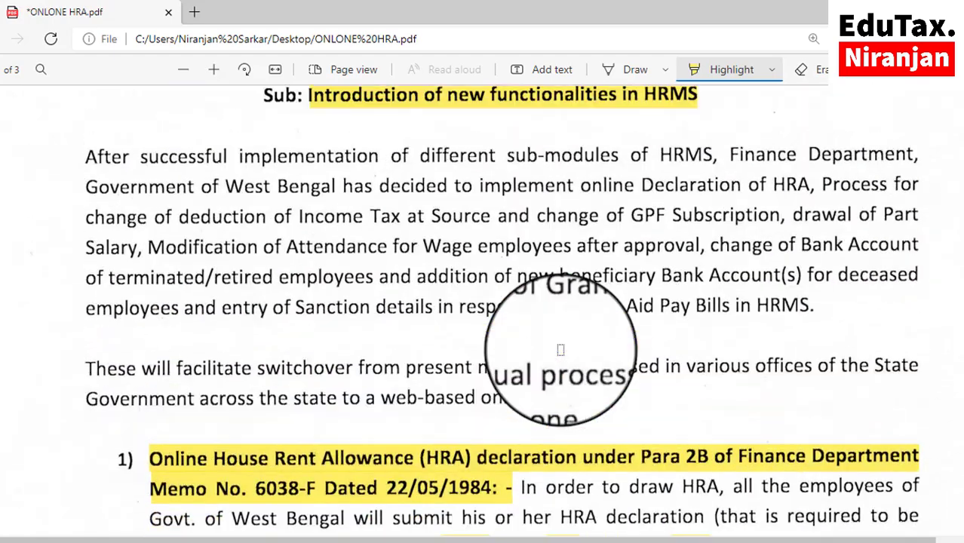
pyautogui.scroll(-8, 560, 350)
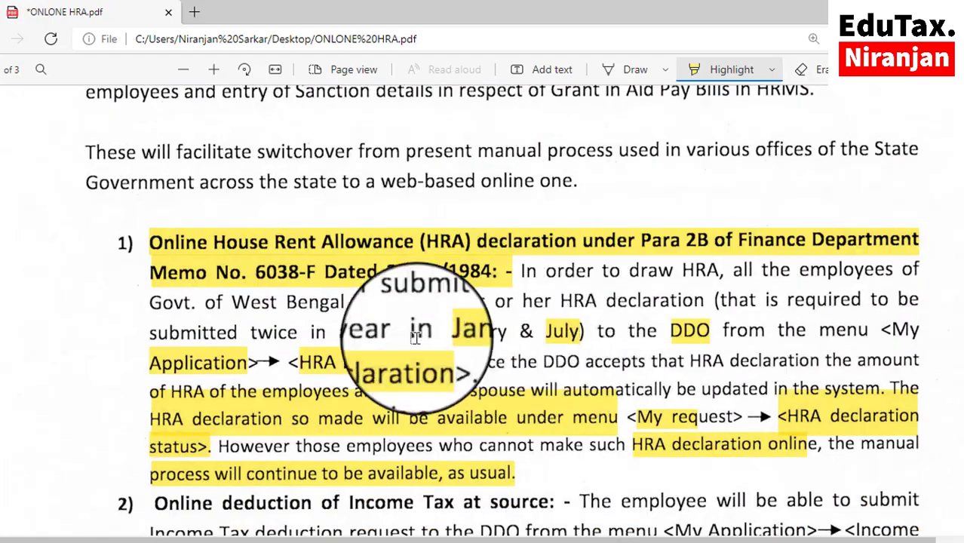
pyautogui.scroll(-3, 181, 271)
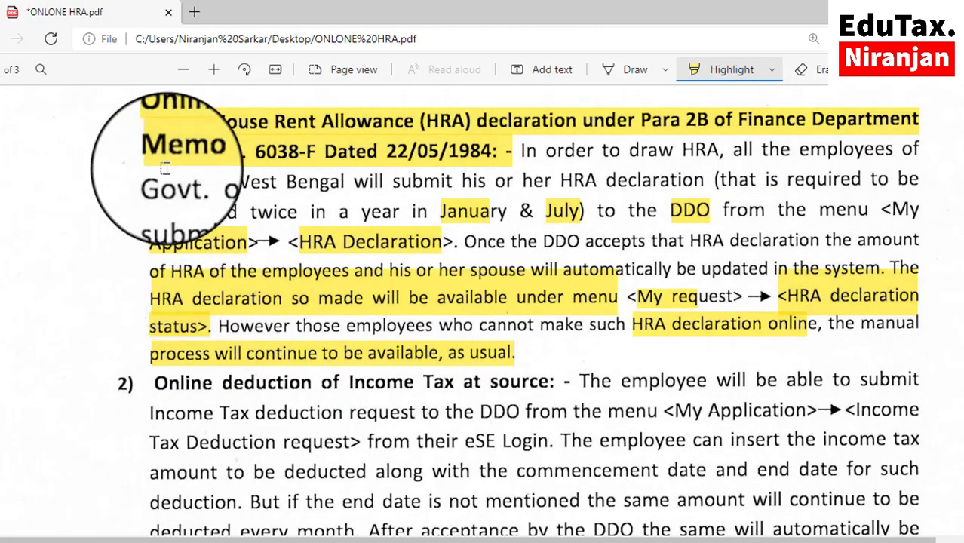
pyautogui.scroll(-3, 384, 273)
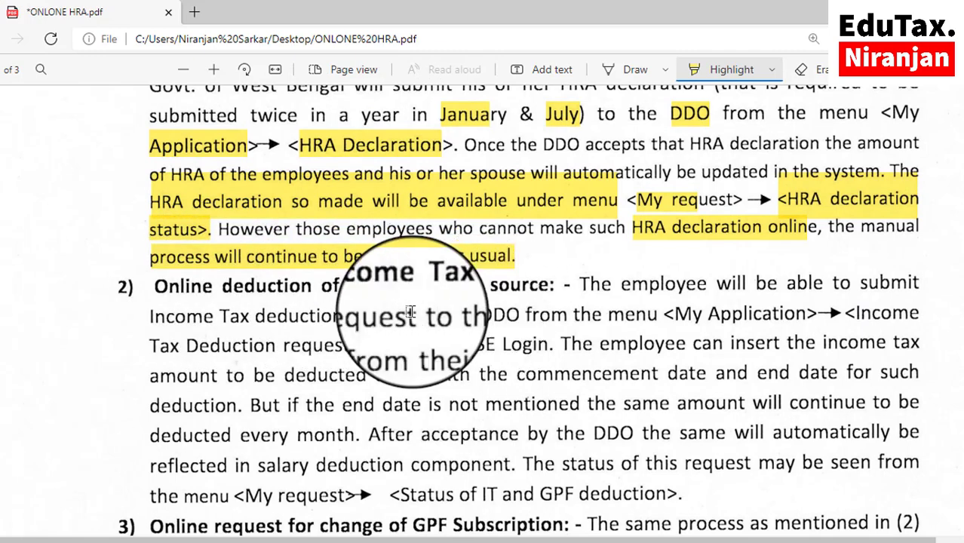
pyautogui.moveTo(159, 287); pyautogui.dragTo(554, 293)
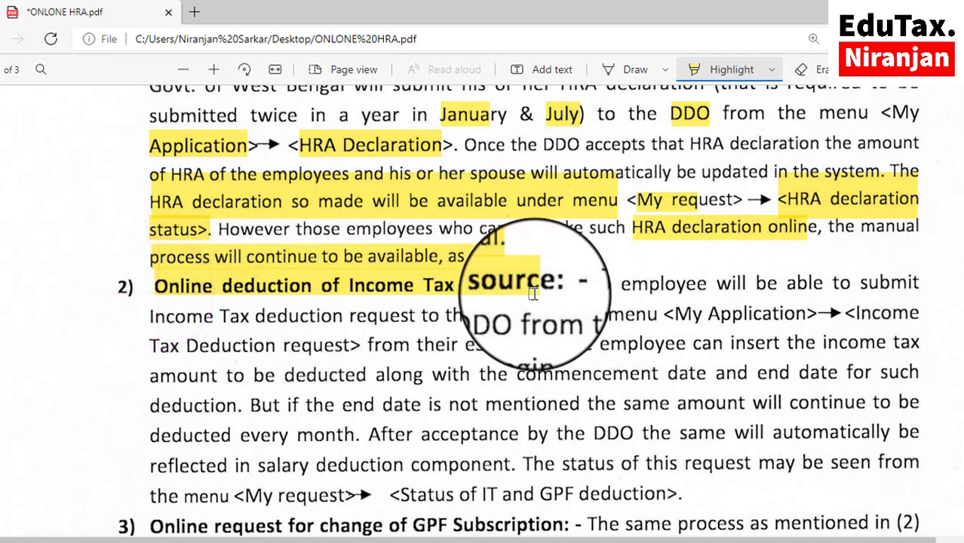
pyautogui.scroll(-4, 452, 321)
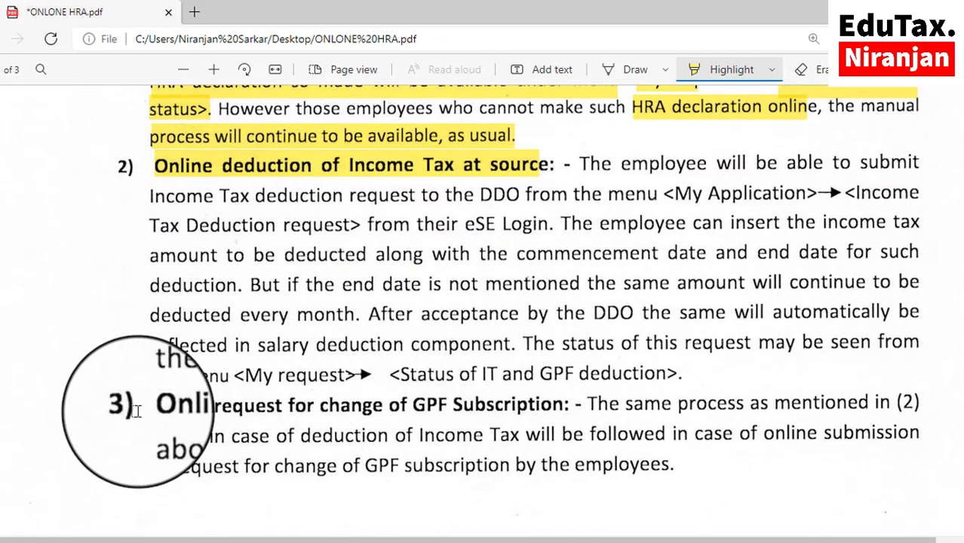
pyautogui.moveTo(151, 406); pyautogui.dragTo(565, 407)
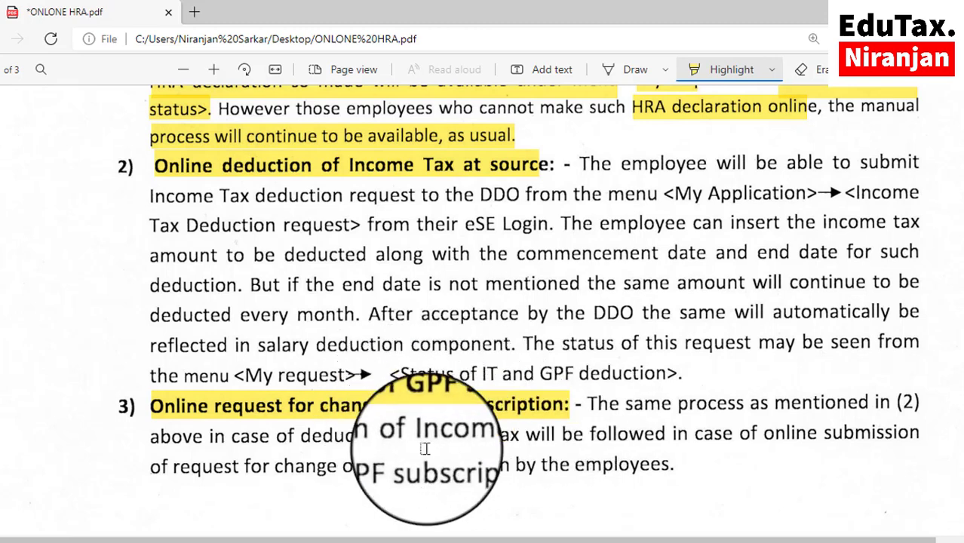
# Step: Switch to the WBIFMS e-services portal and open the Employee HRA Declaration form under My Application with the navigation pane collapsed
pyautogui.moveTo(583, 538)
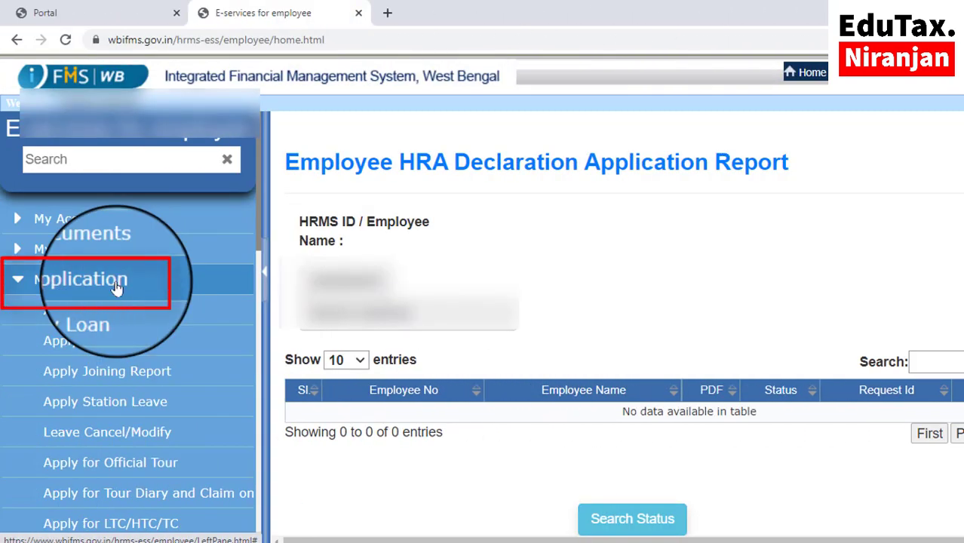
pyautogui.scroll(-5, 117, 289)
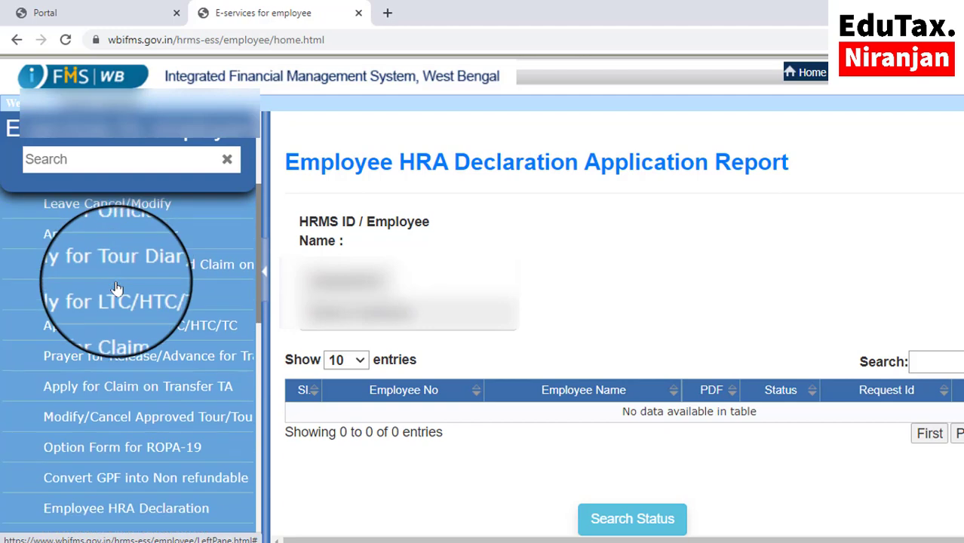
pyautogui.scroll(-5, 117, 289)
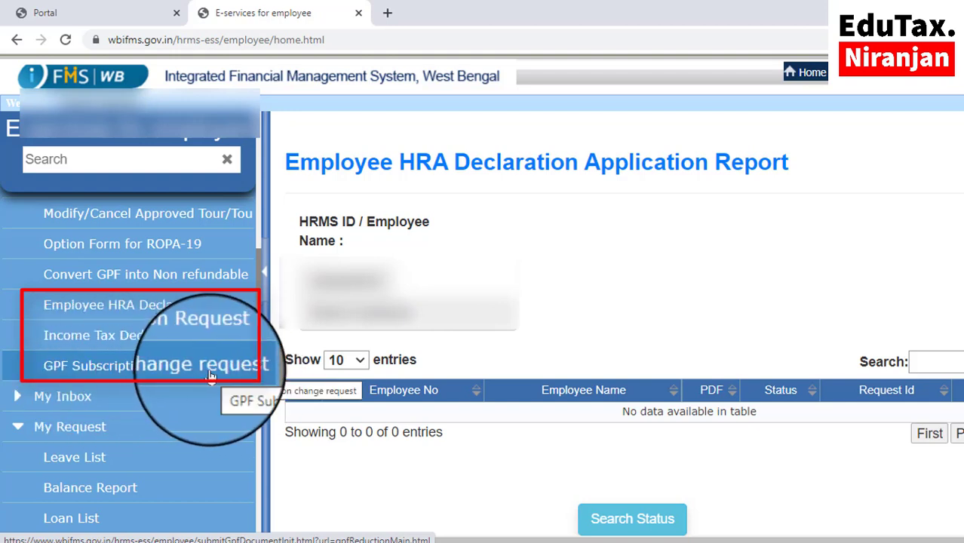
pyautogui.click(141, 312)
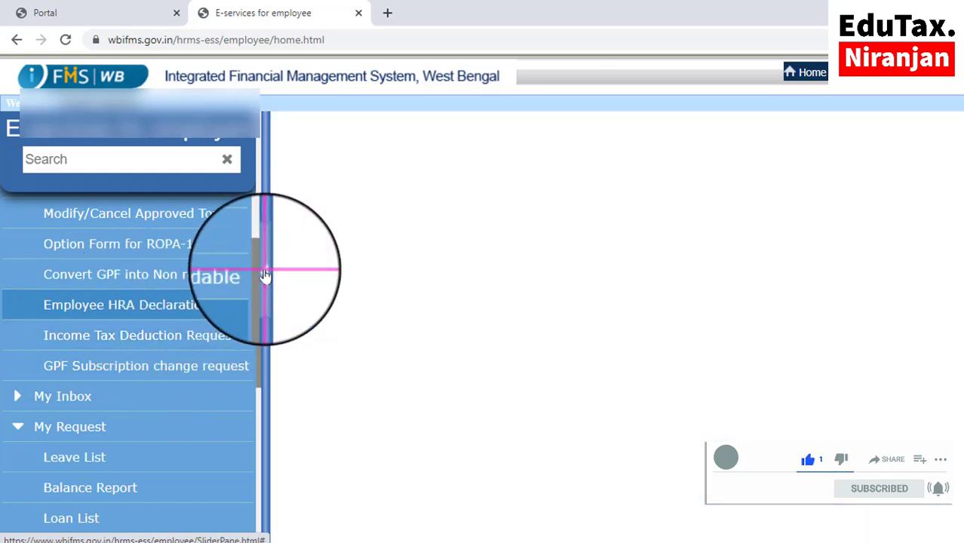
pyautogui.click(265, 273)
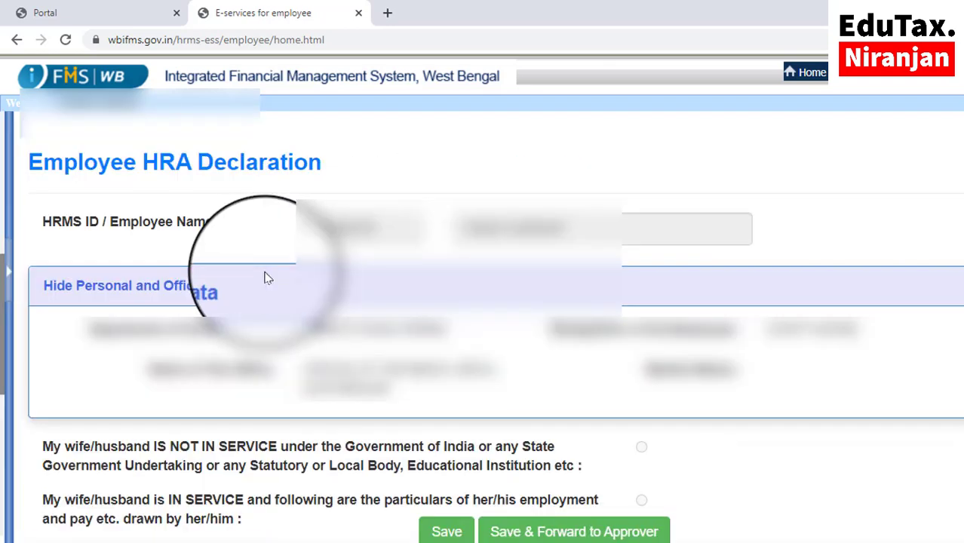
# Step: Examine the HRA declaration form's personal data, spouse service options, HRA data fields and its saving and forwarding options
pyautogui.scroll(-3, 266, 277)
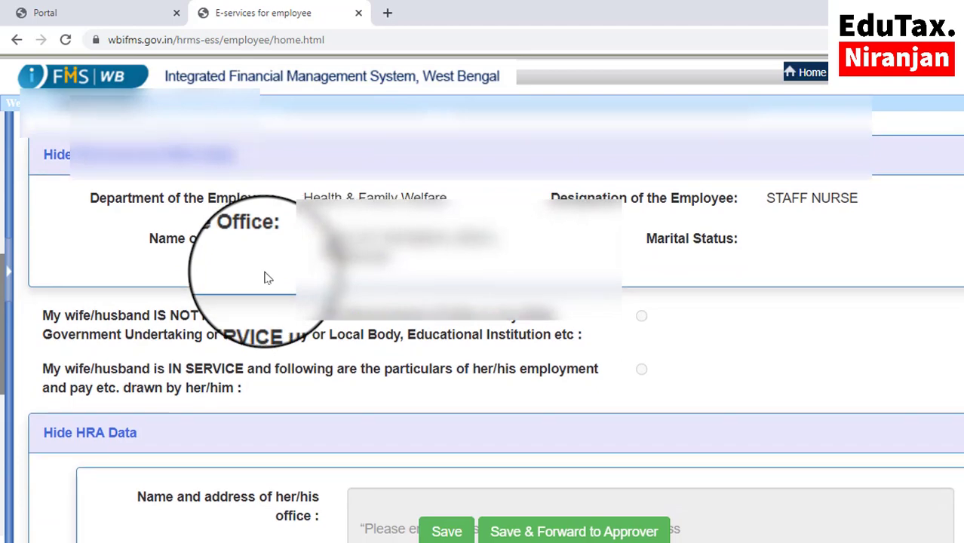
pyautogui.scroll(-5, 265, 277)
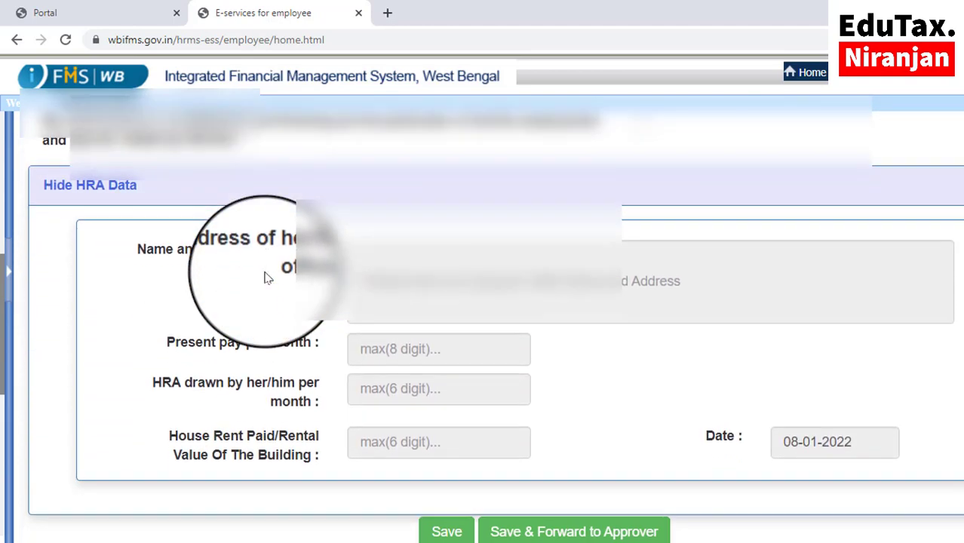
pyautogui.scroll(2, 265, 277)
pyautogui.scroll(2, 265, 278)
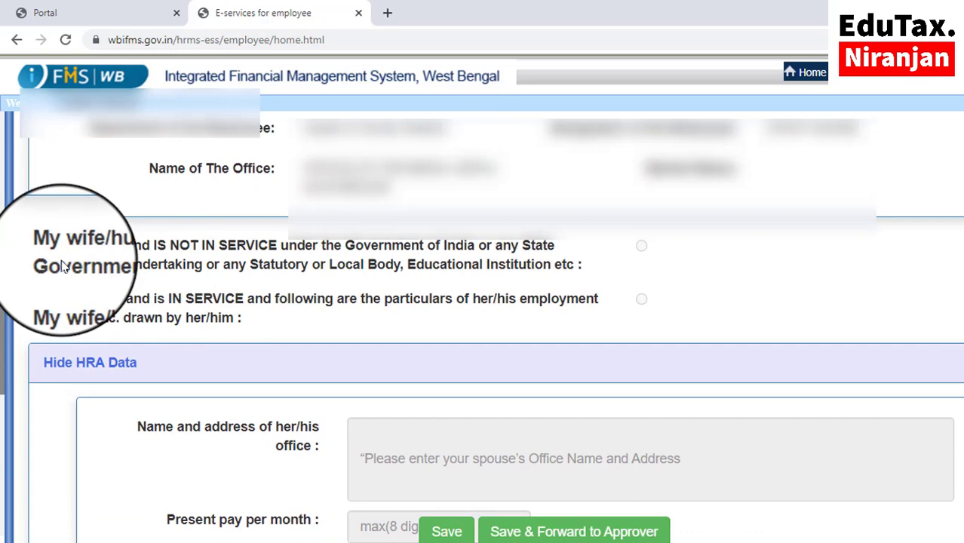
pyautogui.scroll(-2, 64, 266)
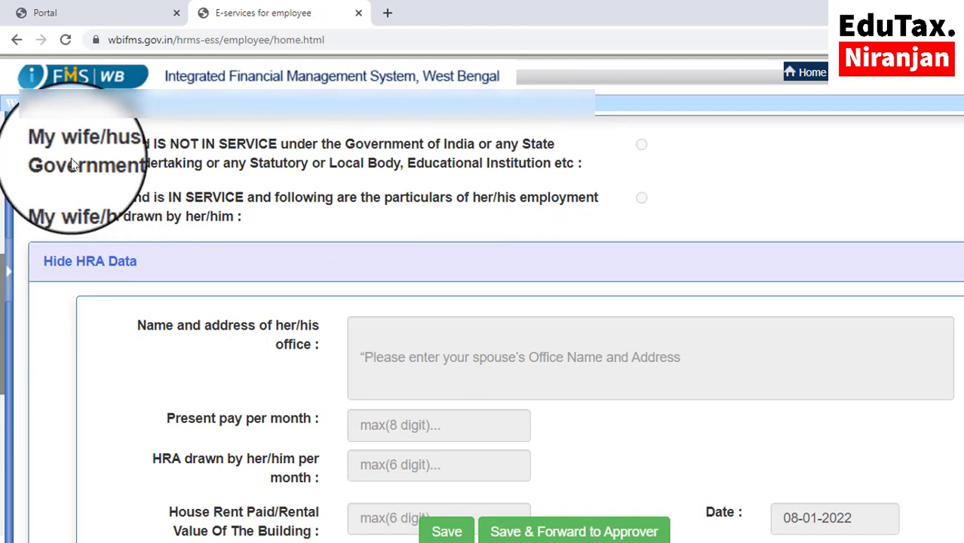
pyautogui.click(640, 145)
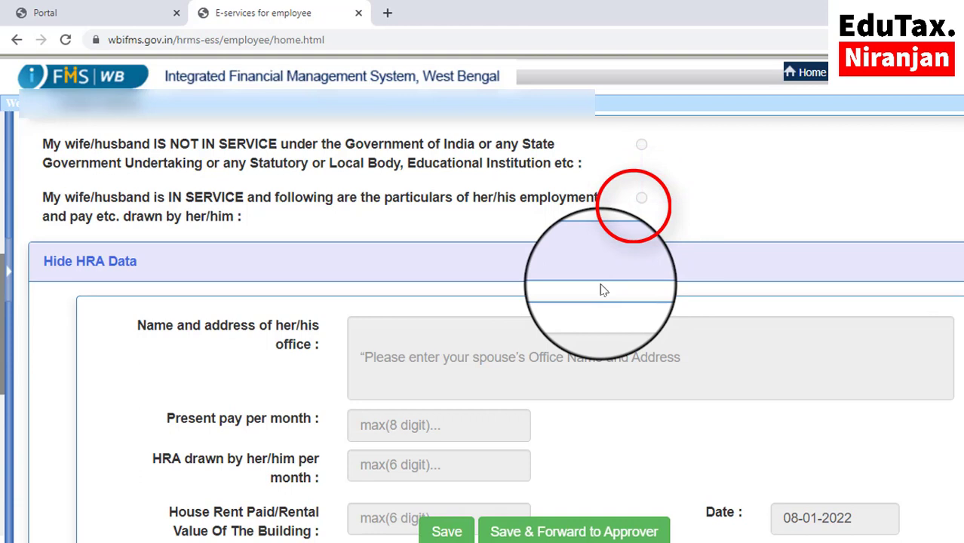
pyautogui.scroll(-1, 601, 290)
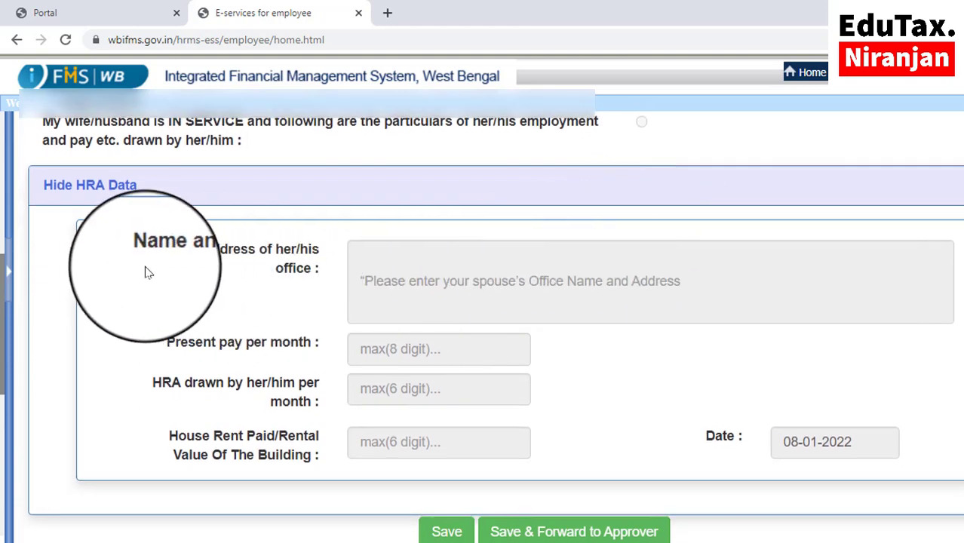
pyautogui.click(325, 279)
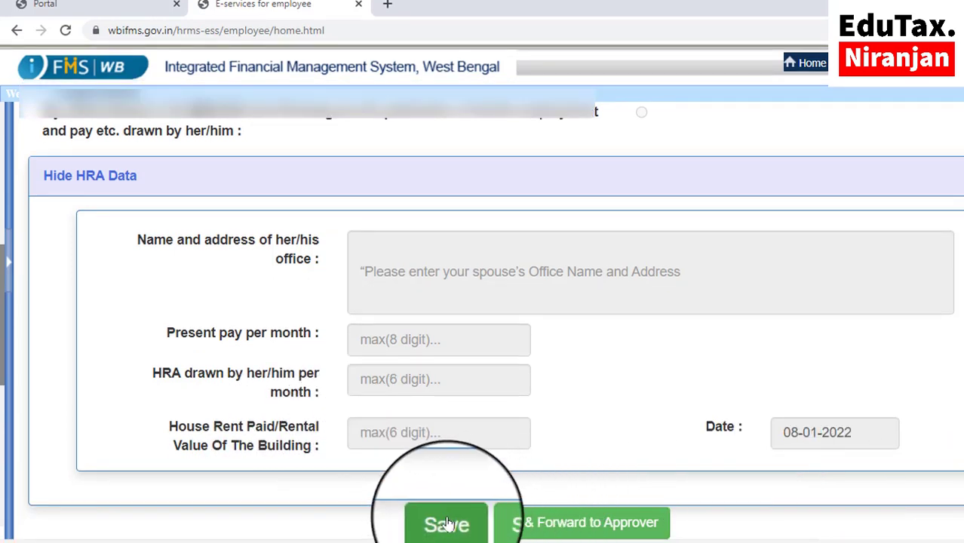
pyautogui.click(409, 340)
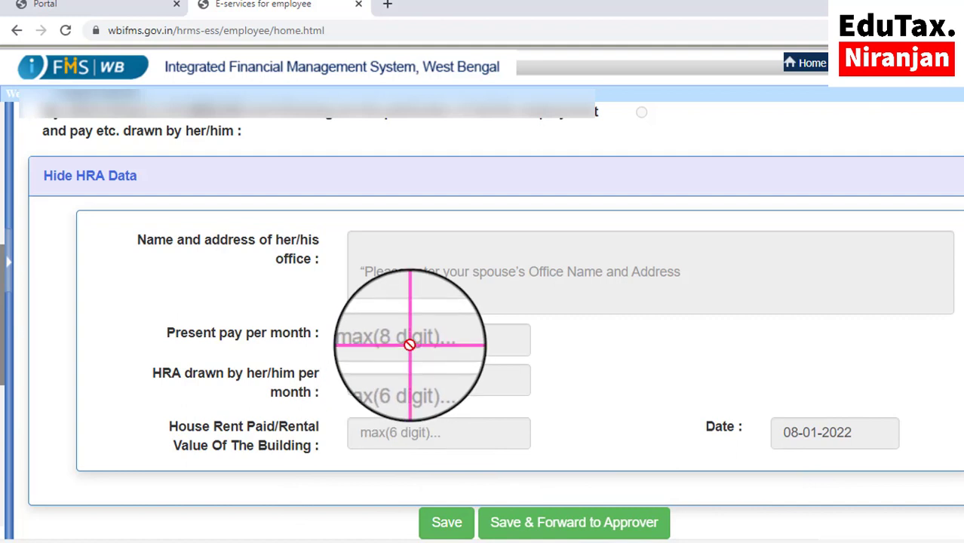
pyautogui.click(436, 276)
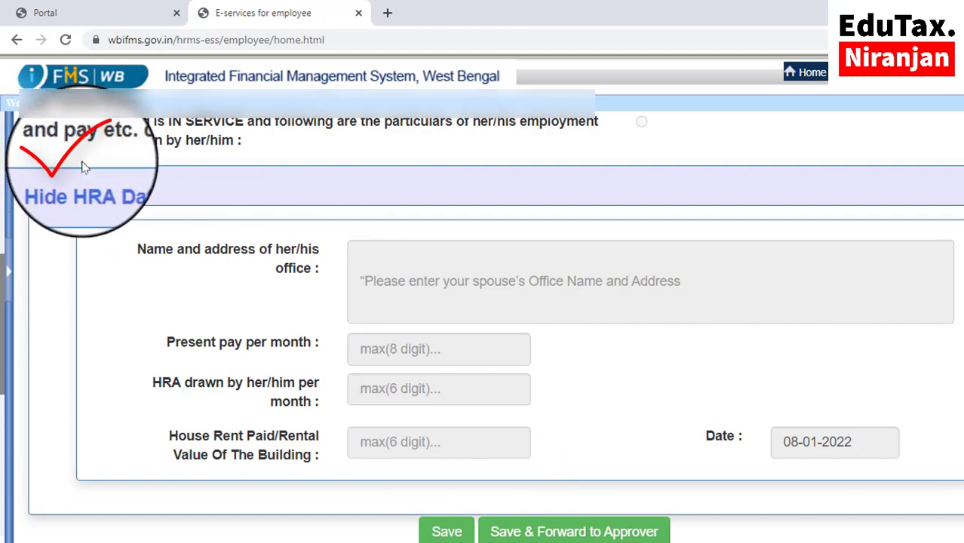
# Step: Show the navigation pane again and look through My Request for the HRA declaration and the IT and GPF deduction status entries
pyautogui.click(8, 279)
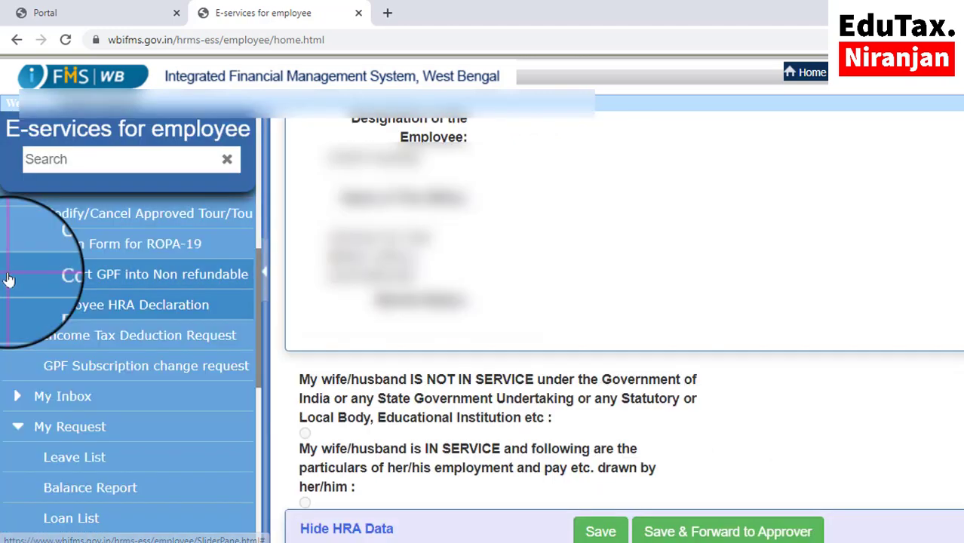
pyautogui.scroll(-1, 177, 369)
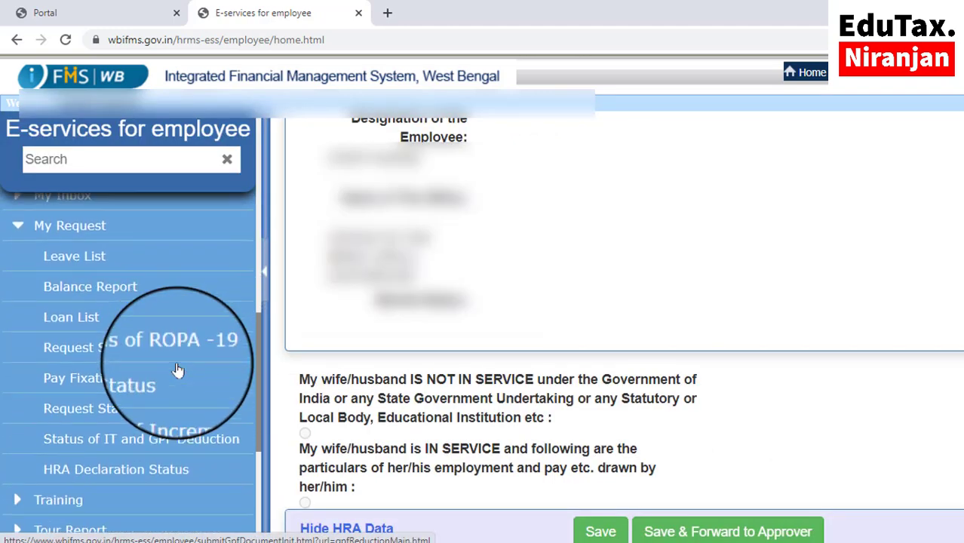
pyautogui.scroll(-2, 177, 369)
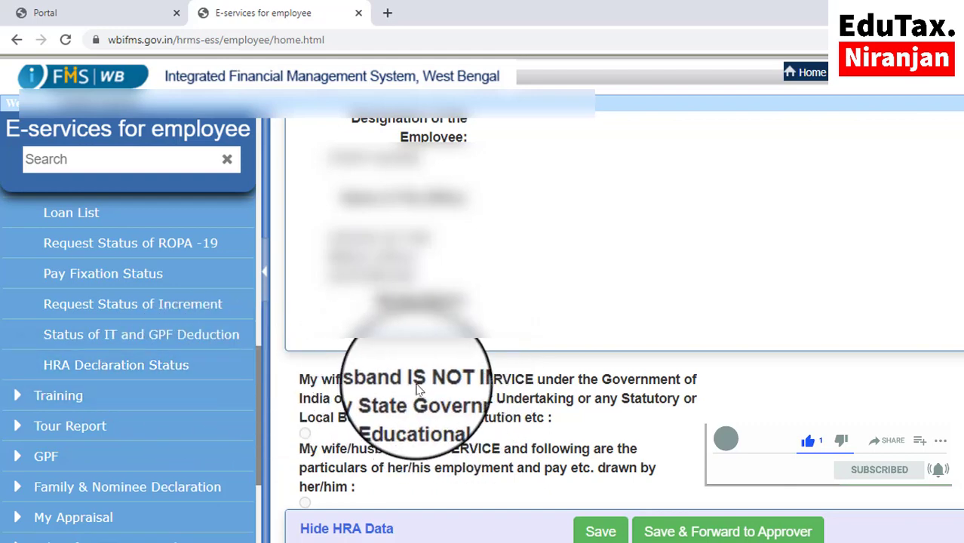
pyautogui.scroll(3, 414, 388)
pyautogui.scroll(2, 418, 388)
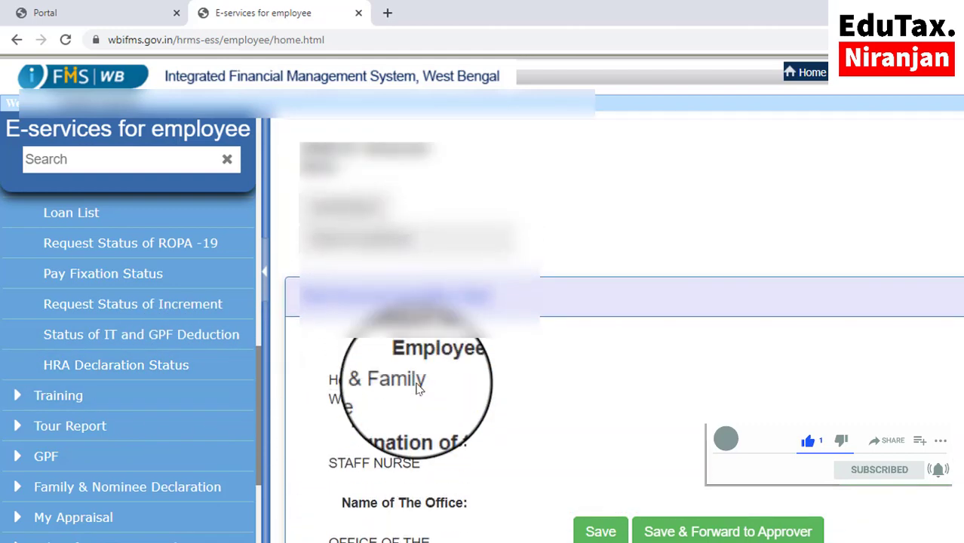
# Step: Switch to the PDF in Edge and highlight "My Application" and "Tax Deduction request" in the item 2 paragraph on income tax deduction
pyautogui.scroll(-5, 418, 388)
pyautogui.scroll(-4, 417, 389)
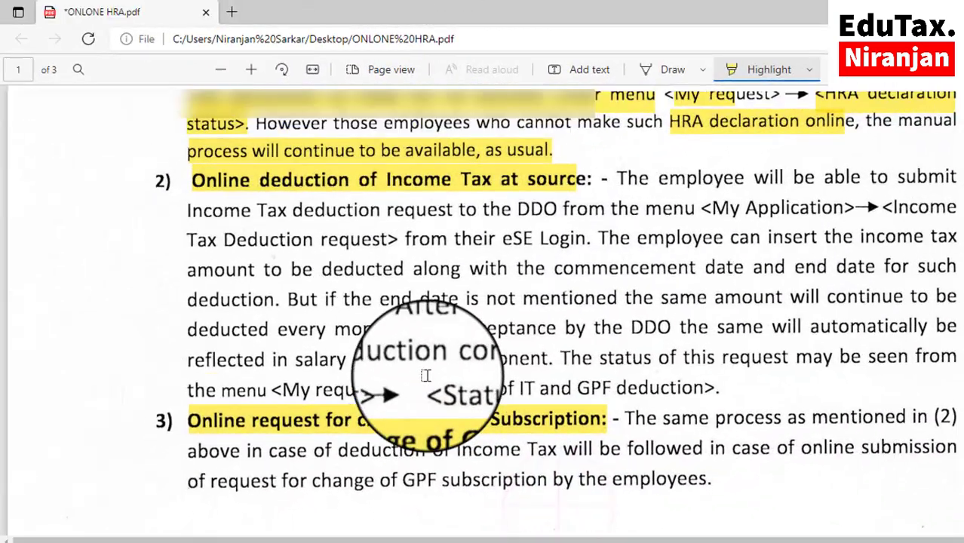
pyautogui.scroll(1, 425, 375)
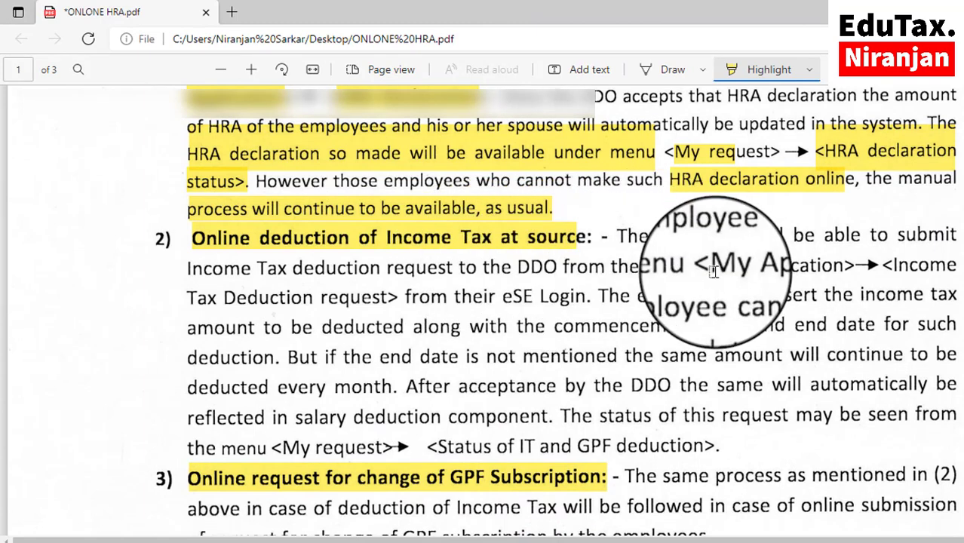
pyautogui.moveTo(712, 271); pyautogui.dragTo(843, 266)
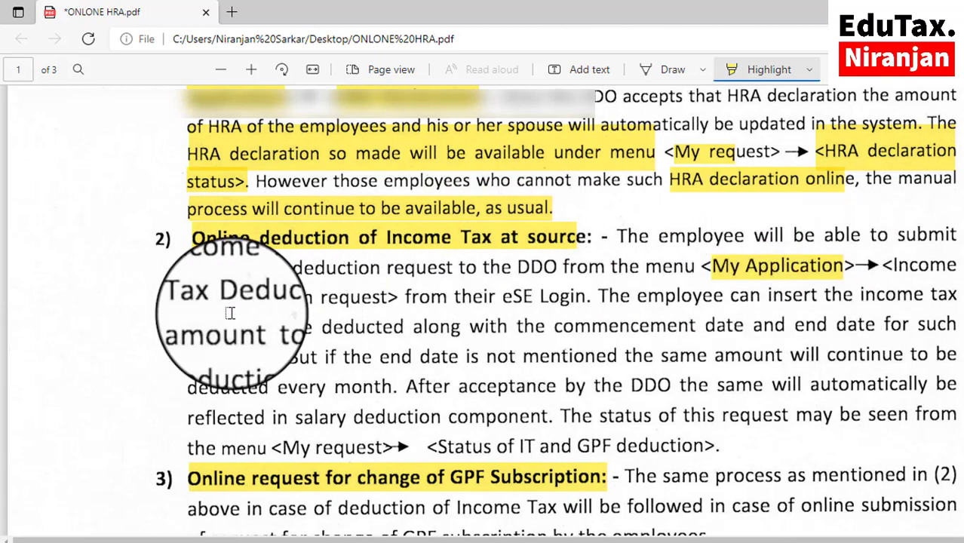
pyautogui.moveTo(188, 298); pyautogui.dragTo(381, 301)
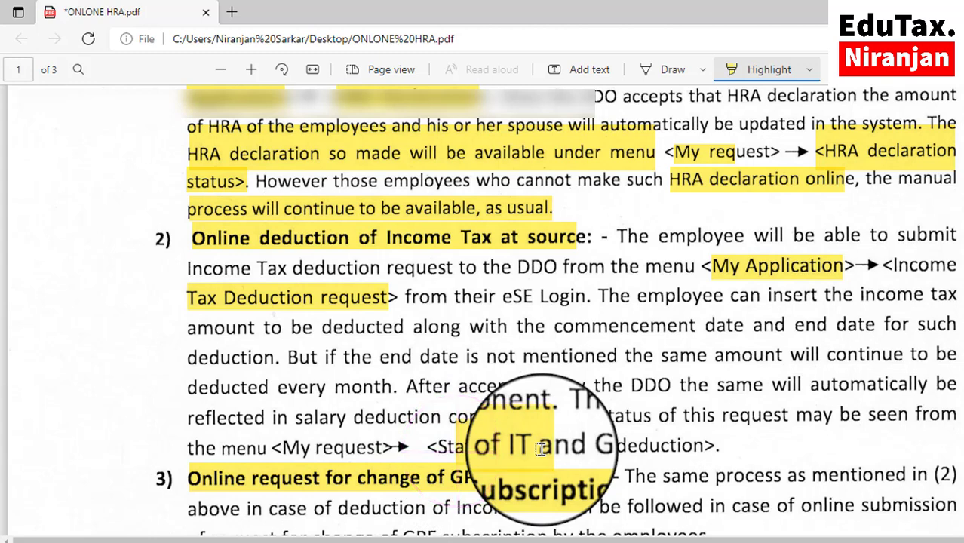
# Step: Highlight "Status of IT" in item 2 of the PDF, and open the Income Tax Deduction Request form in the e-services portal in Chrome
pyautogui.moveTo(540, 449); pyautogui.dragTo(431, 448)
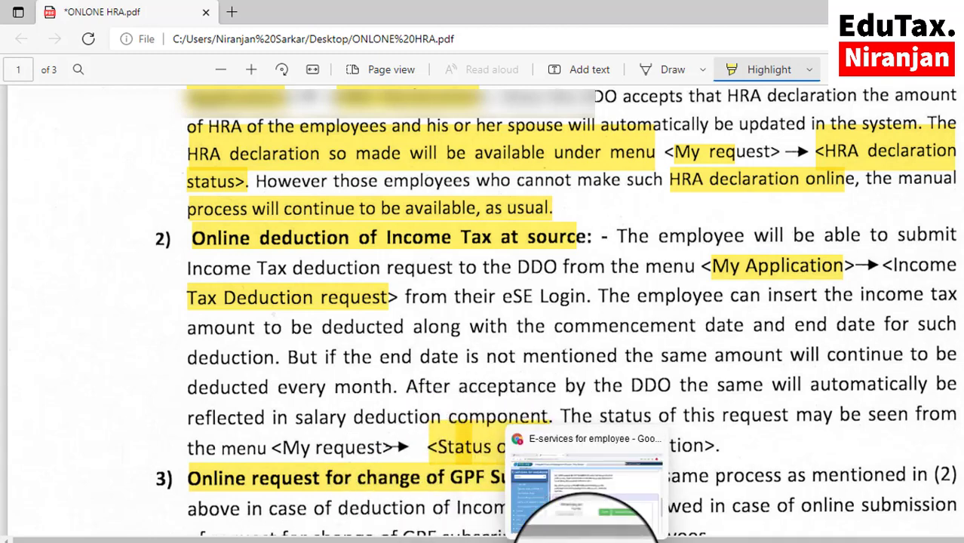
pyautogui.click(603, 513)
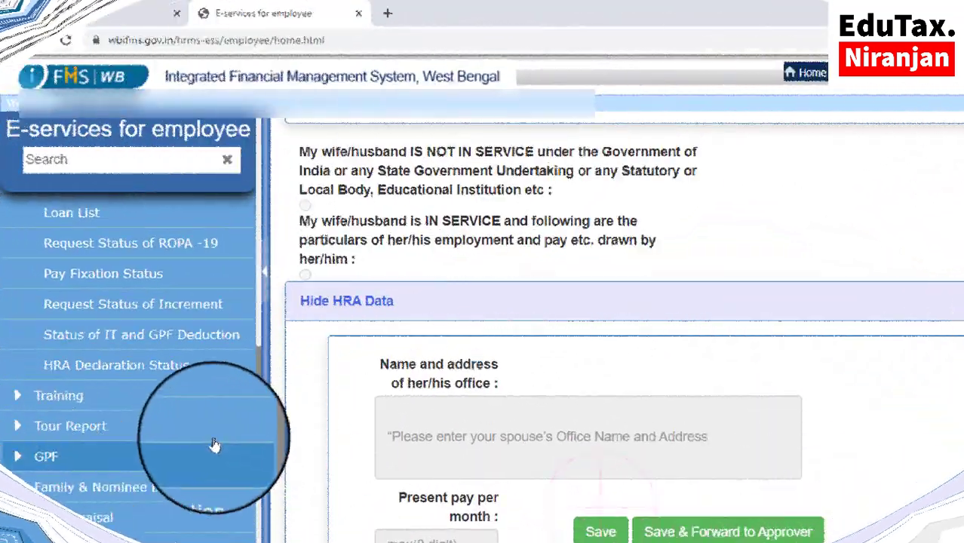
pyautogui.scroll(-1, 205, 426)
pyautogui.scroll(-2, 205, 427)
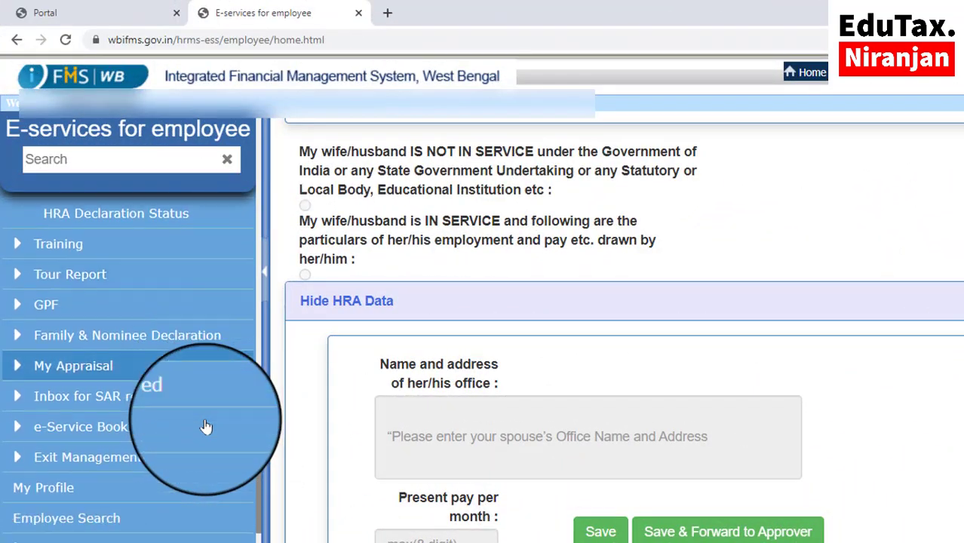
pyautogui.scroll(3, 205, 427)
pyautogui.scroll(2, 205, 427)
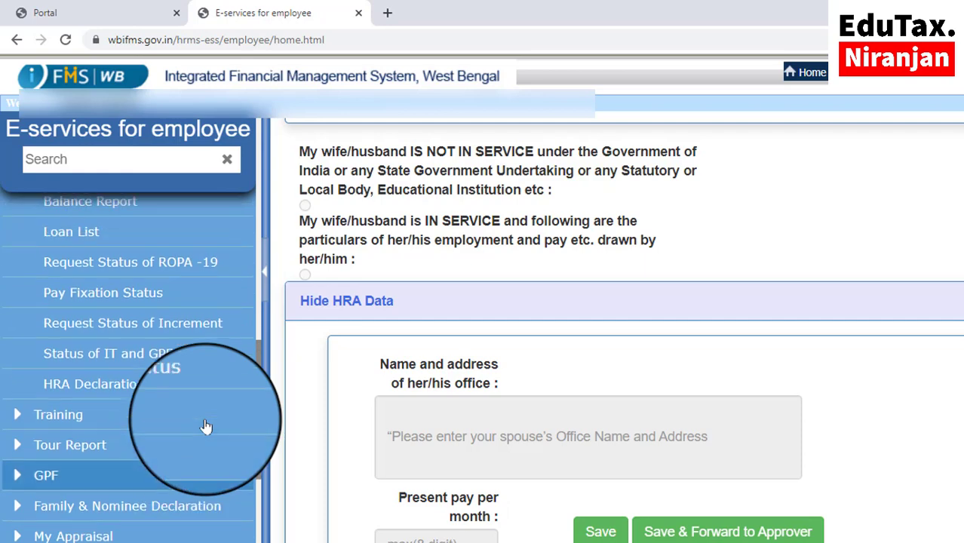
pyautogui.scroll(4, 205, 426)
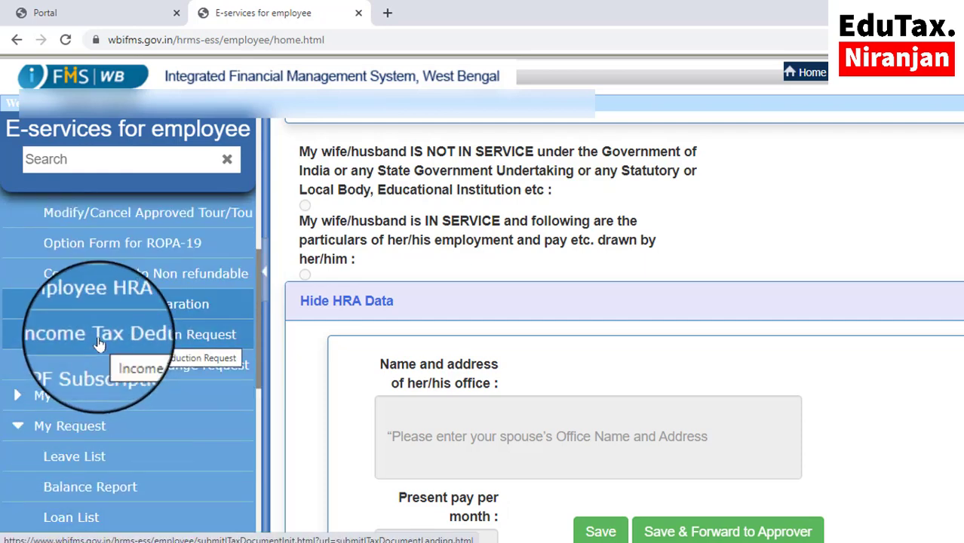
pyautogui.click(99, 344)
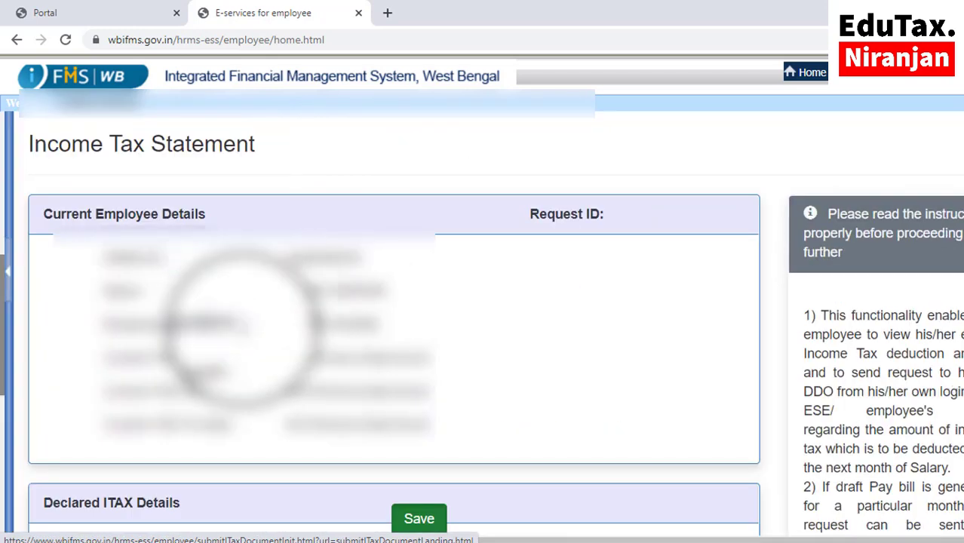
# Step: Fill in row 1 of Declared ITAX Details with From Date 05/01/2022 and Amount 5000
pyautogui.scroll(-5, 230, 373)
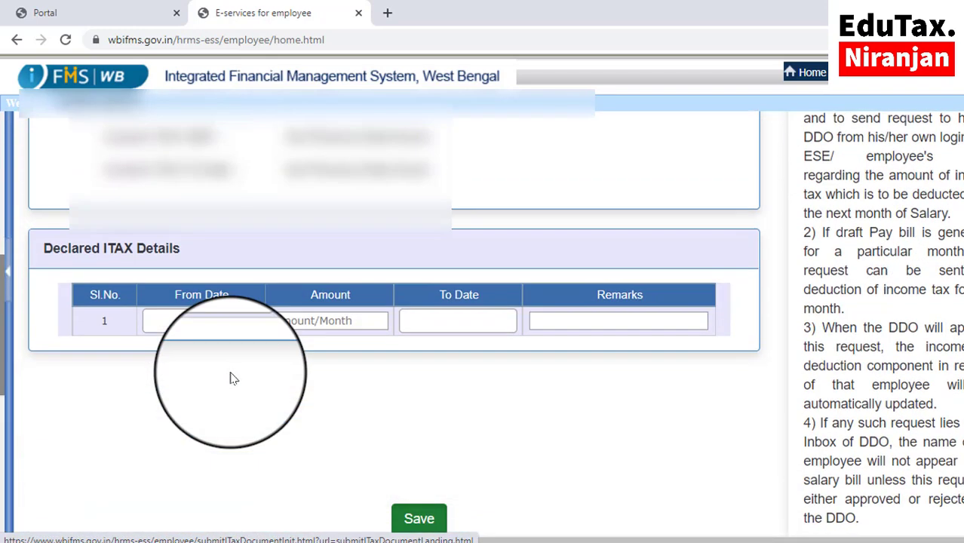
pyautogui.scroll(1, 232, 377)
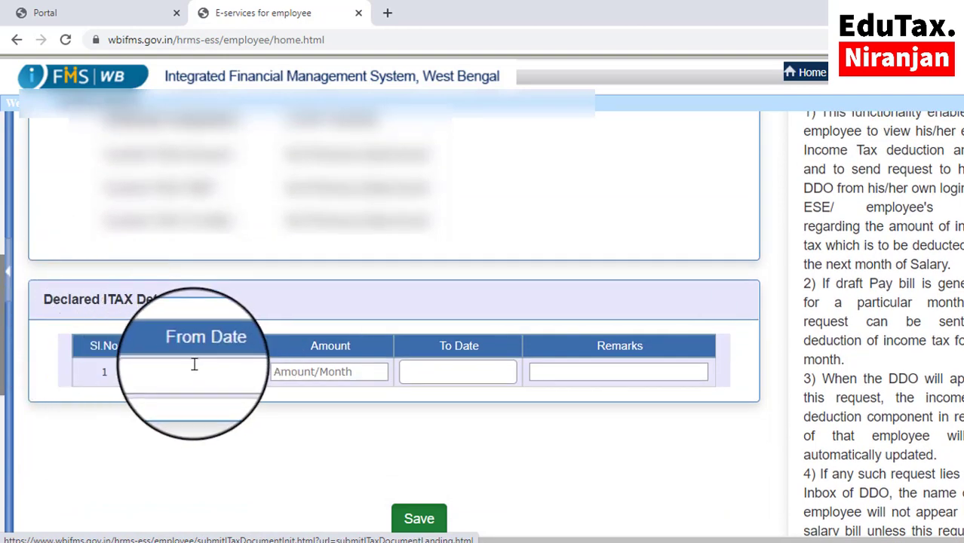
pyautogui.scroll(1, 193, 362)
pyautogui.click(212, 394)
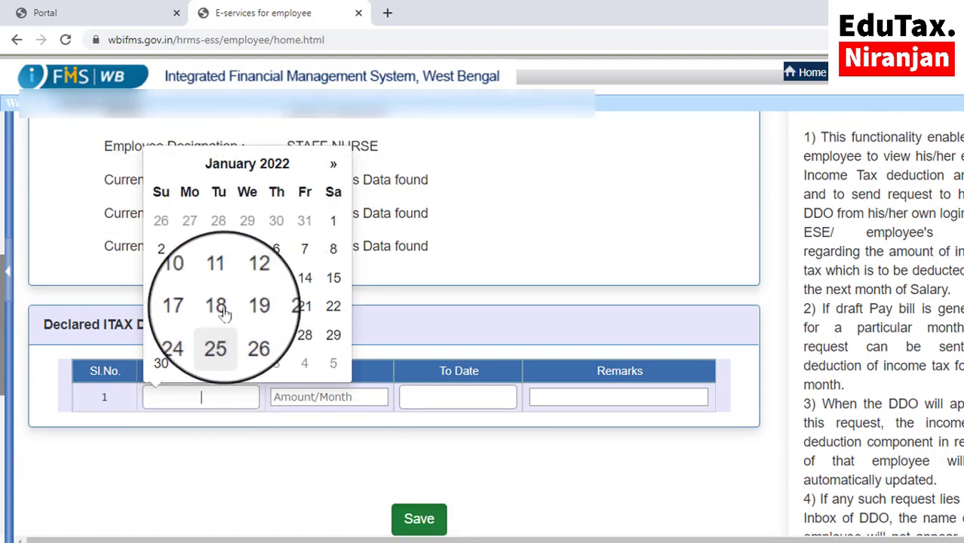
pyautogui.click(248, 250)
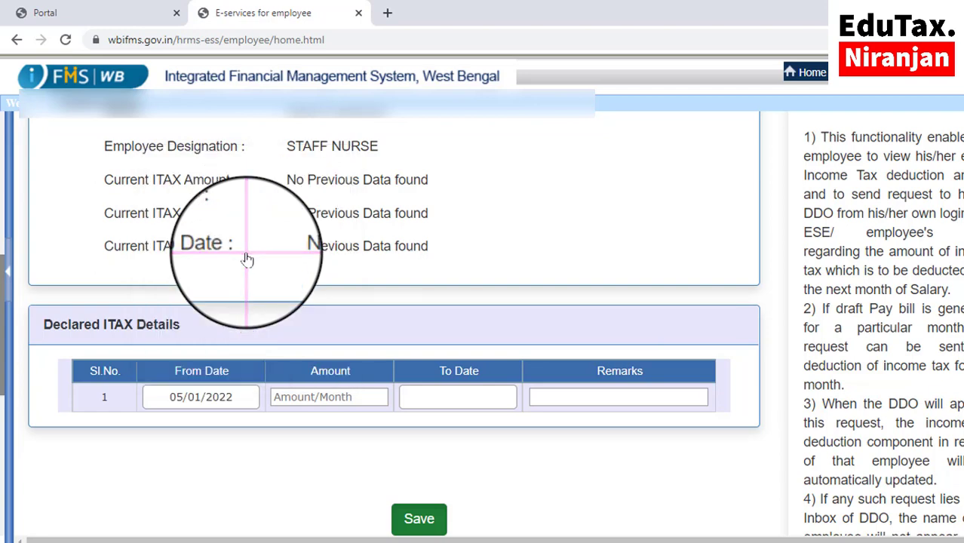
pyautogui.click(320, 397)
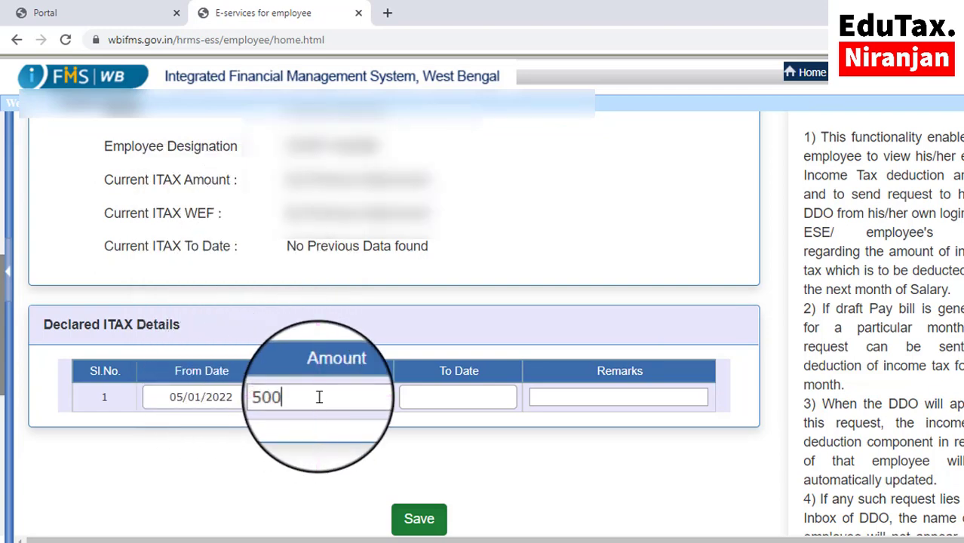
pyautogui.write('5000')
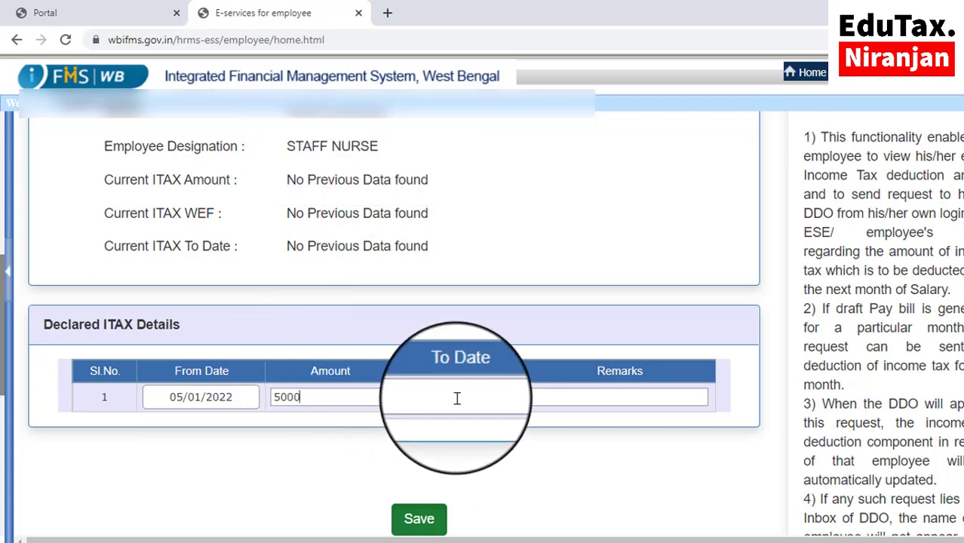
# Step: Set the To Date of the declared income tax row to 09/02/2022
pyautogui.click(456, 398)
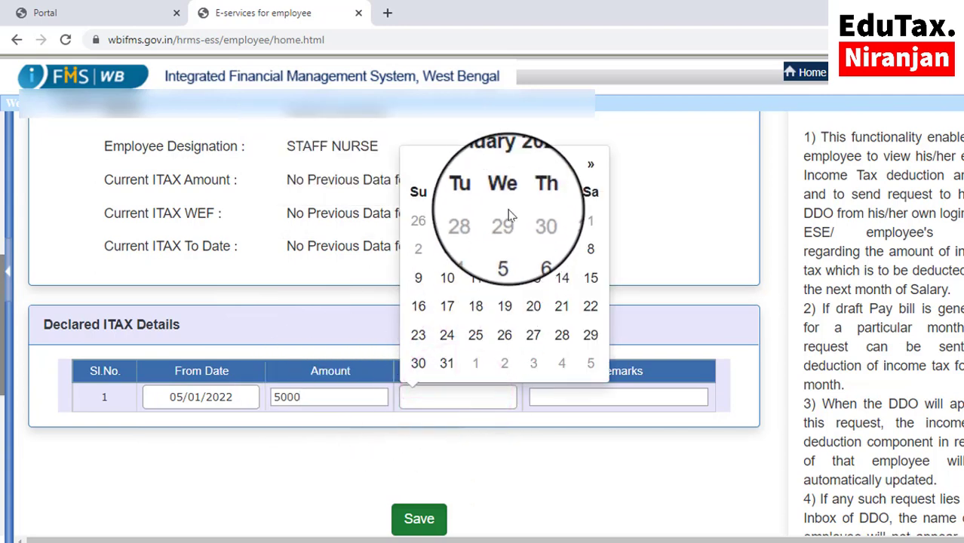
pyautogui.click(589, 165)
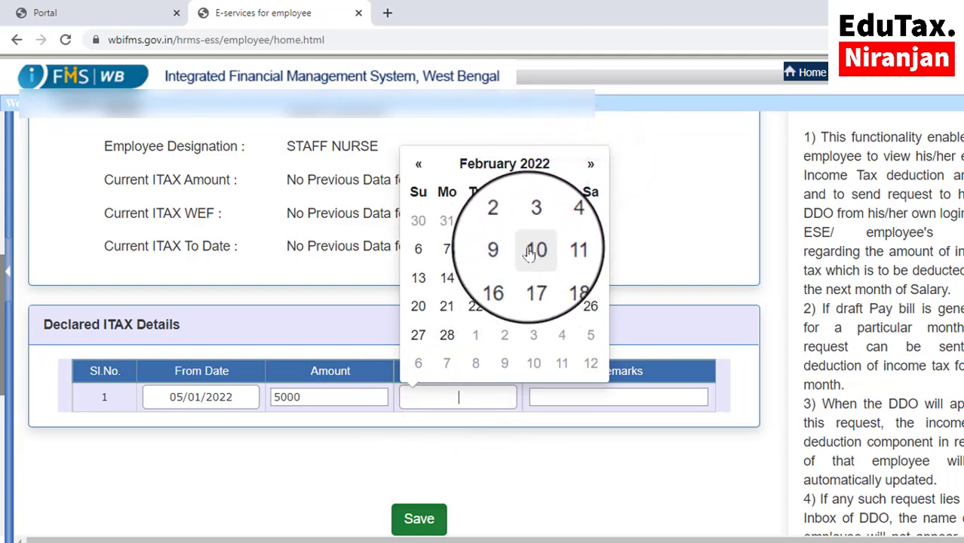
pyautogui.click(504, 251)
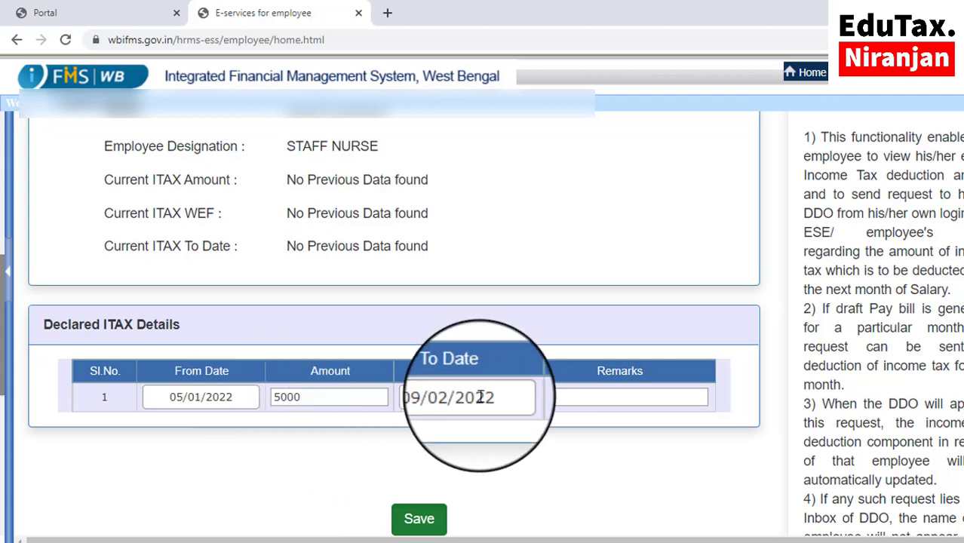
pyautogui.click(425, 395)
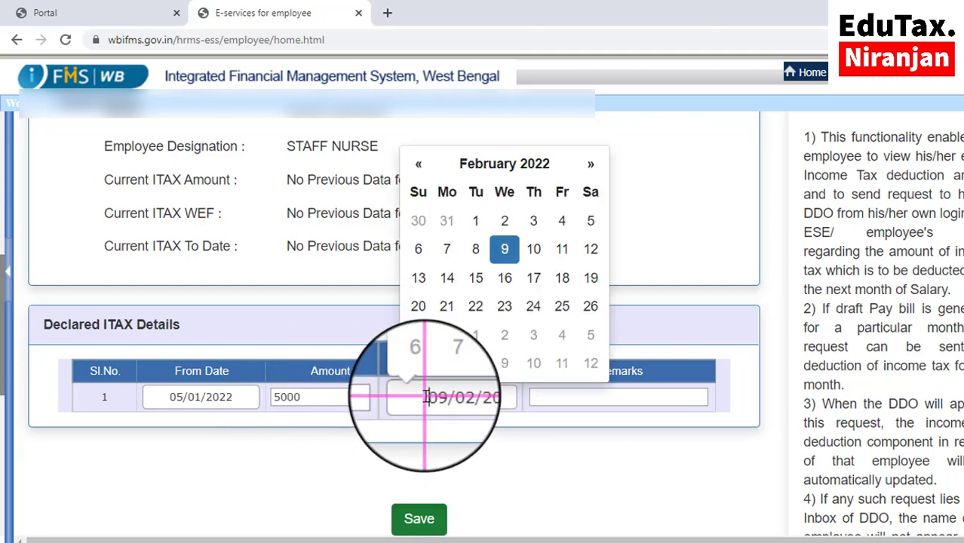
pyautogui.click(464, 433)
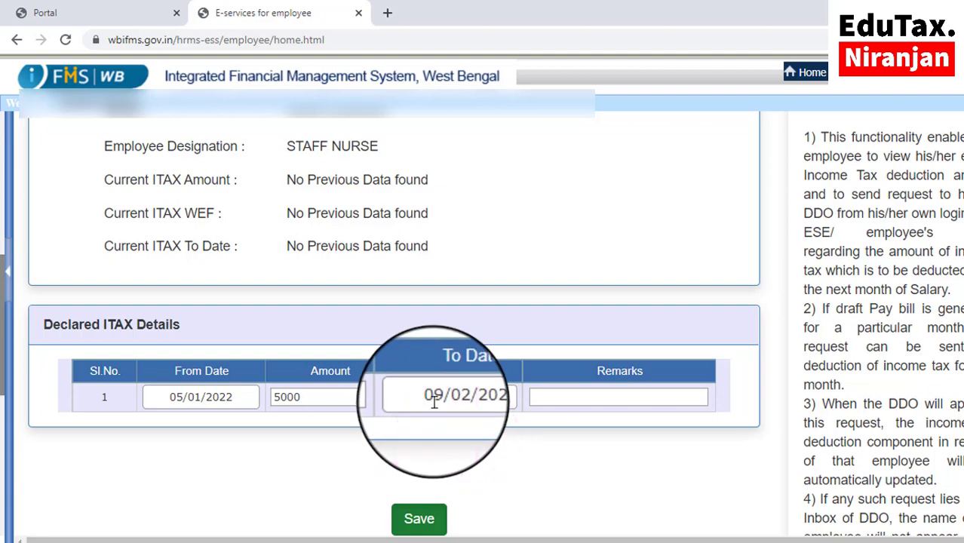
# Step: Change the declared income tax row's From Date to 07/04/2022 and its To Date to 10/02/2023
pyautogui.click(235, 398)
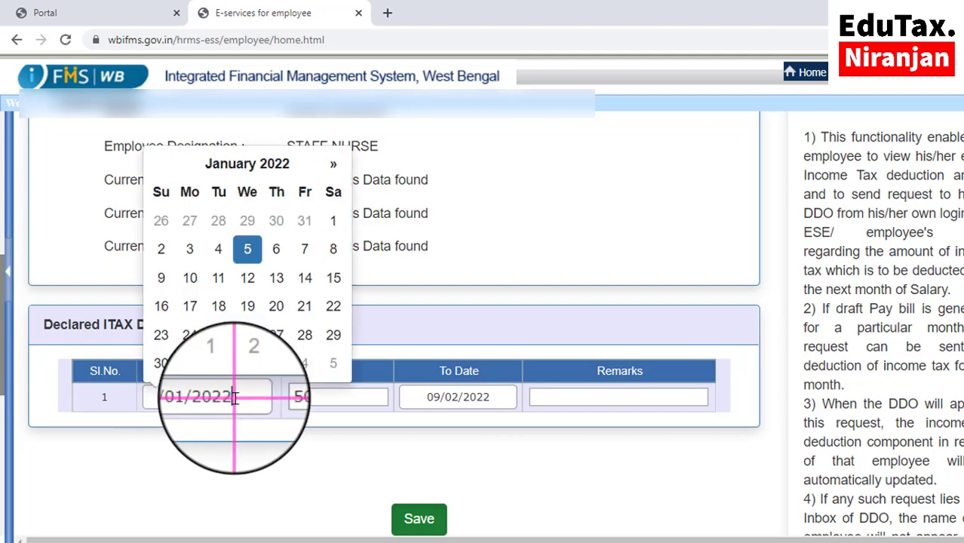
pyautogui.click(329, 166)
pyautogui.click(330, 166)
pyautogui.click(329, 166)
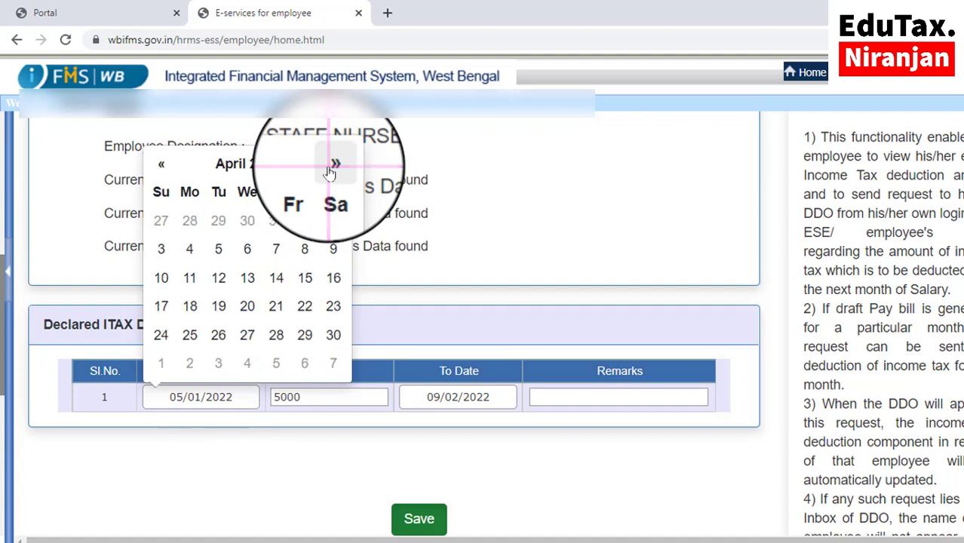
pyautogui.click(275, 252)
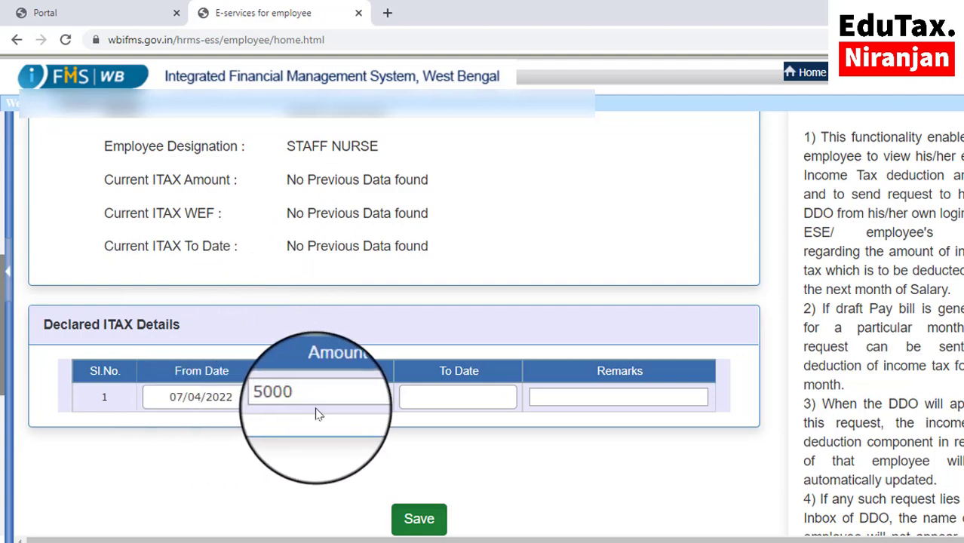
pyautogui.click(444, 398)
pyautogui.click(582, 190)
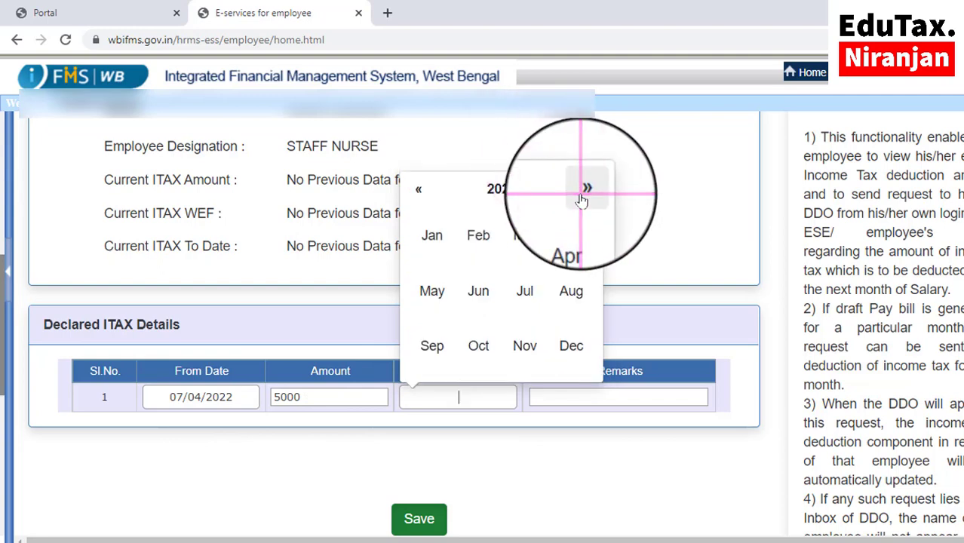
pyautogui.click(479, 247)
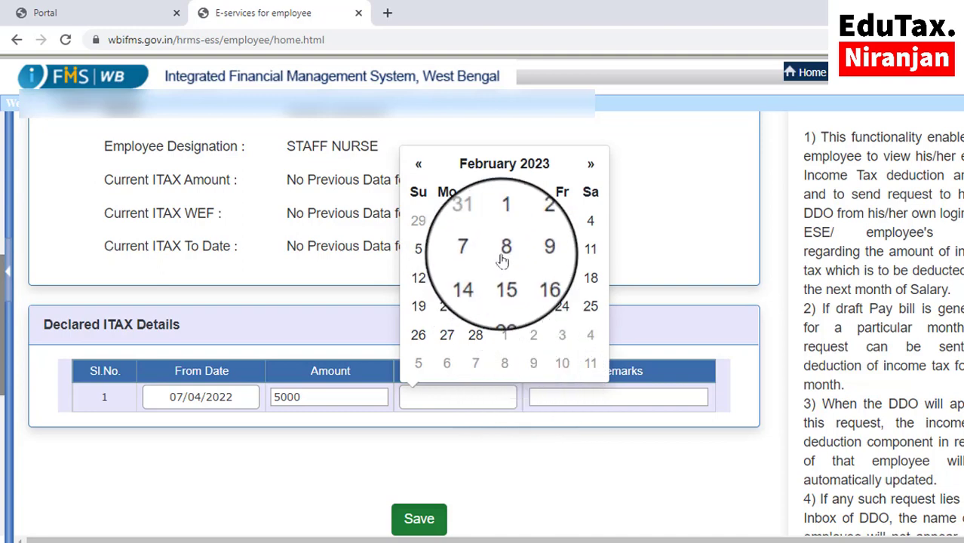
pyautogui.click(562, 251)
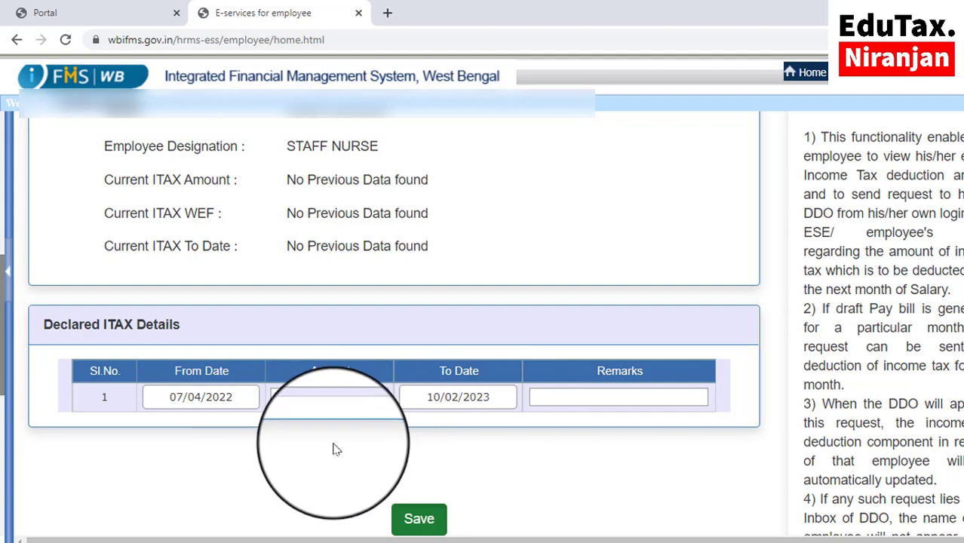
# Step: Open Status of IT and GPF Deduction under My Request and view the Employee Deduction List with the navigation pane collapsed, then restore the pane
pyautogui.click(9, 273)
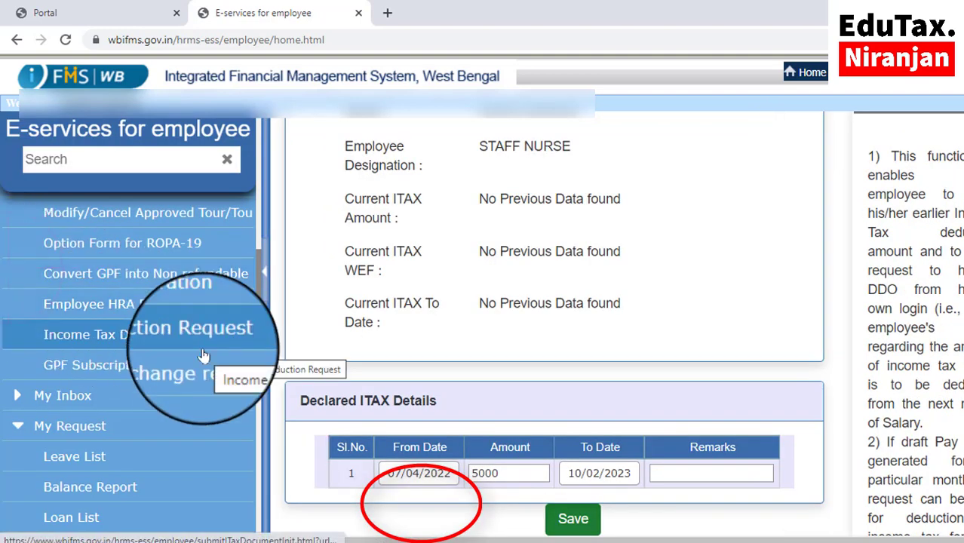
pyautogui.scroll(-5, 202, 355)
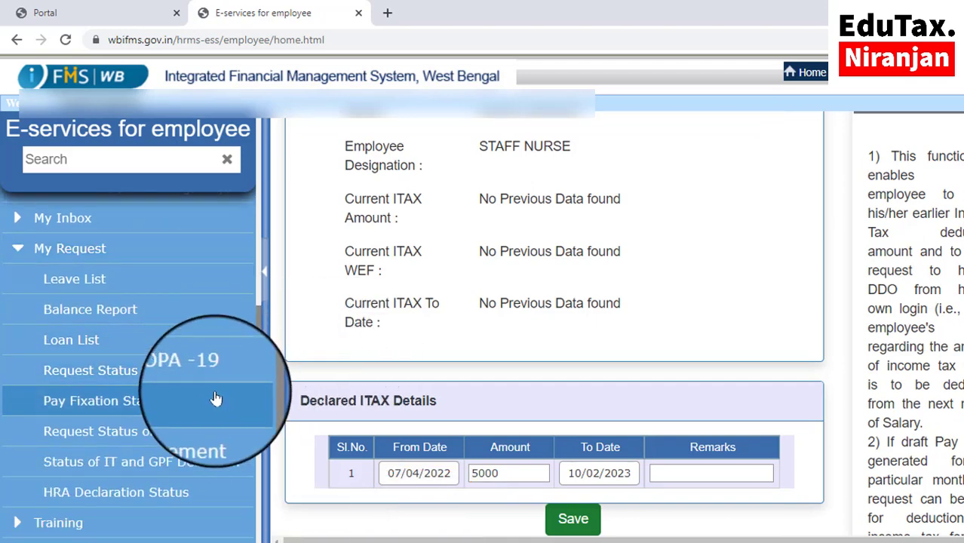
pyautogui.scroll(-2, 204, 400)
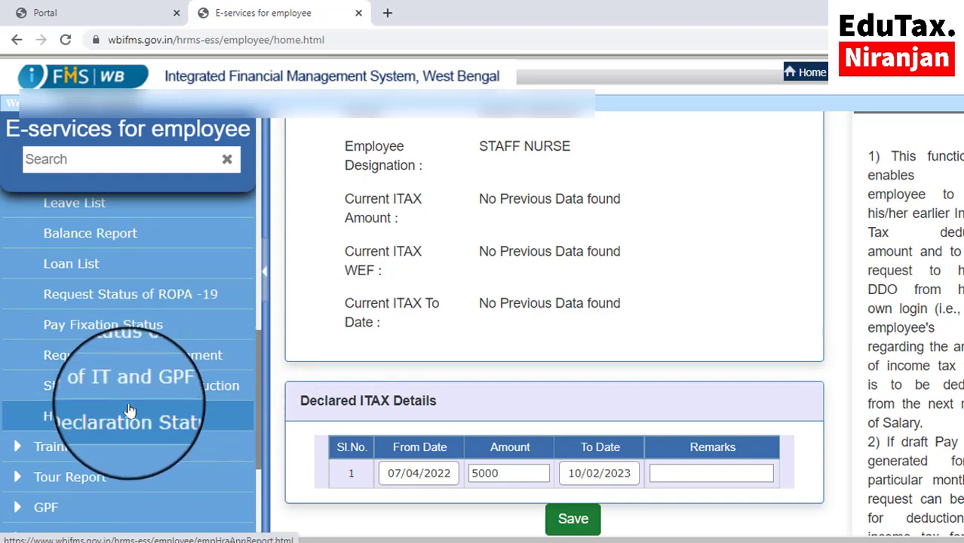
pyautogui.click(75, 391)
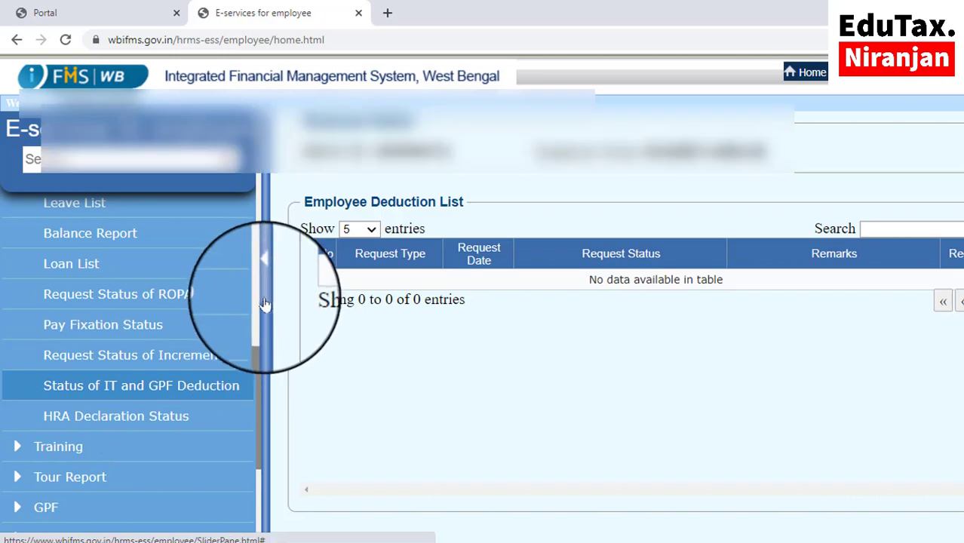
pyautogui.click(266, 272)
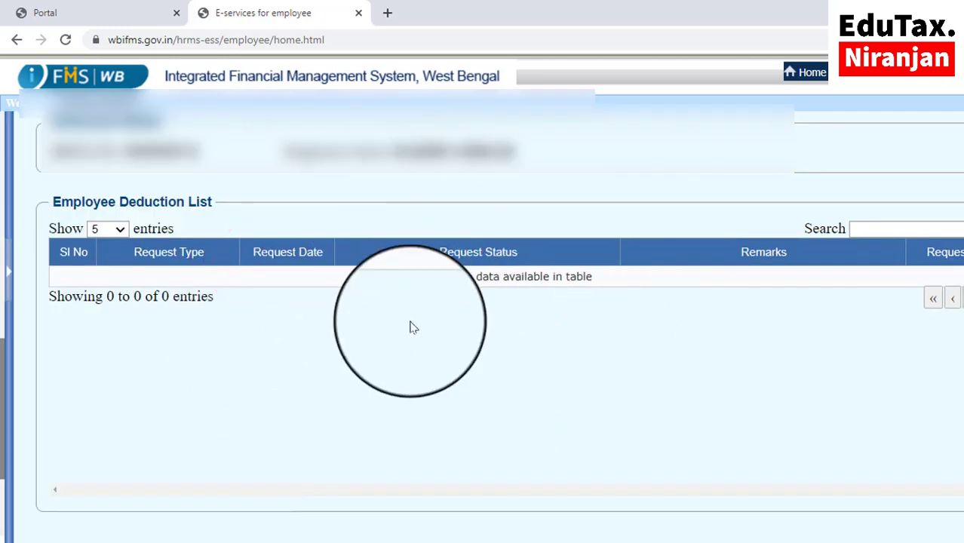
pyautogui.click(10, 277)
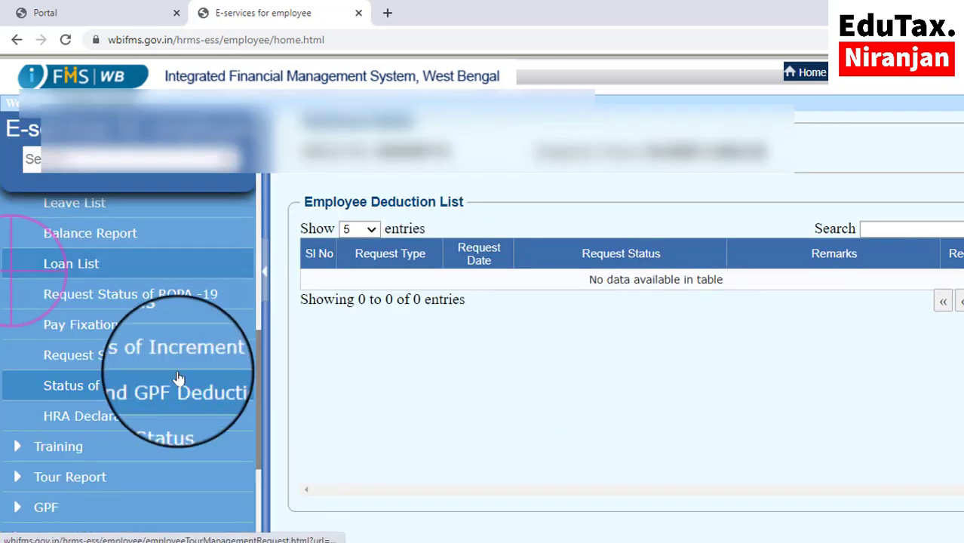
# Step: Switch to the PDF in Edge and highlight "same process as mentioned in" and "of request for change of GPF" in item 3
pyautogui.moveTo(564, 540)
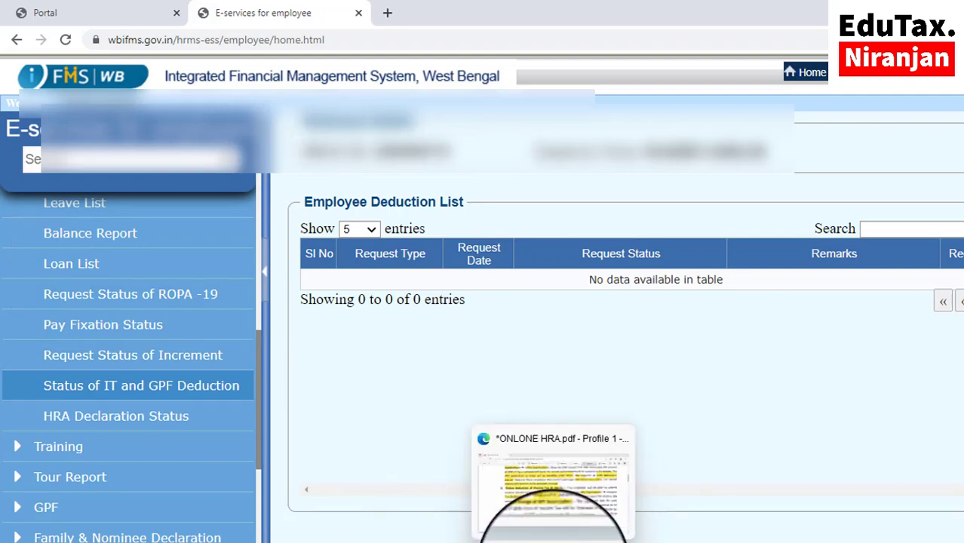
pyautogui.click(562, 482)
pyautogui.scroll(-3, 431, 319)
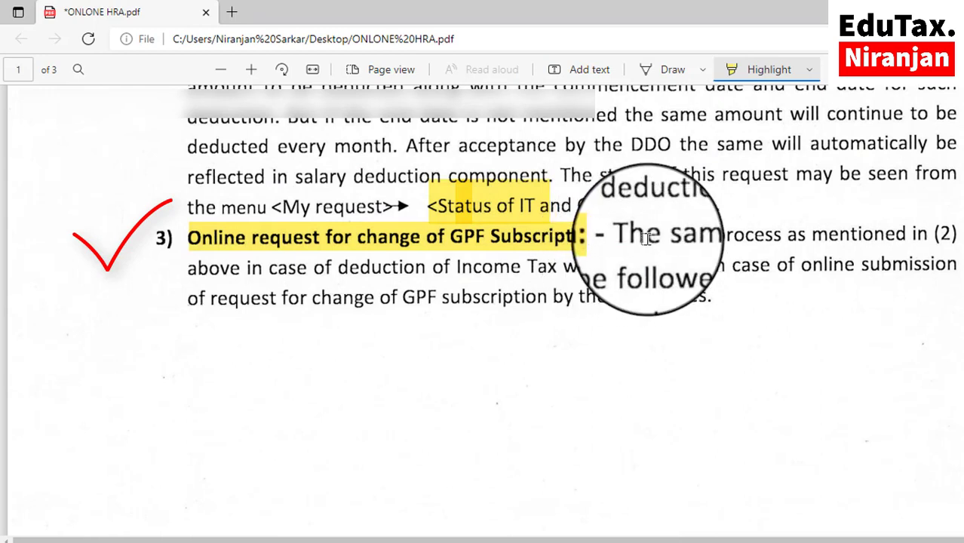
pyautogui.moveTo(646, 235); pyautogui.dragTo(926, 234)
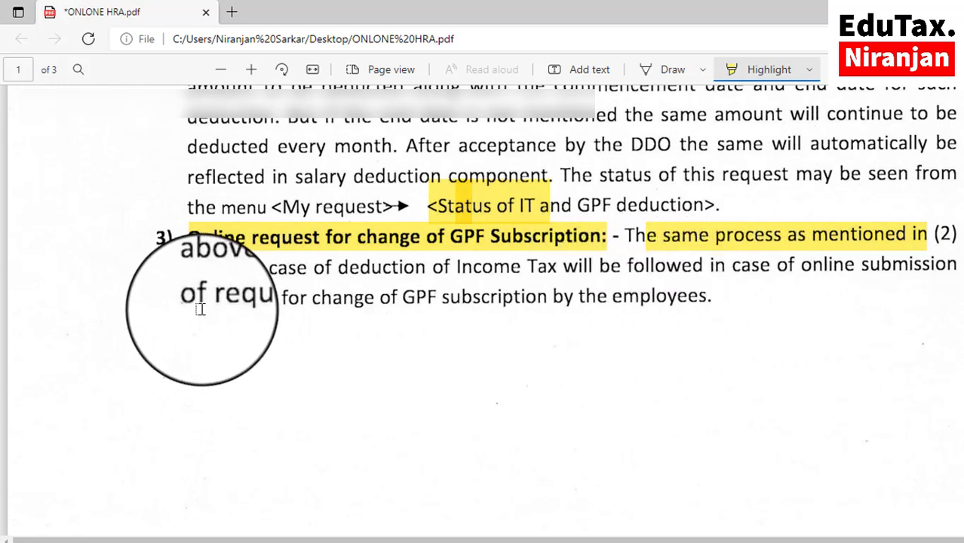
pyautogui.moveTo(184, 304); pyautogui.dragTo(431, 298)
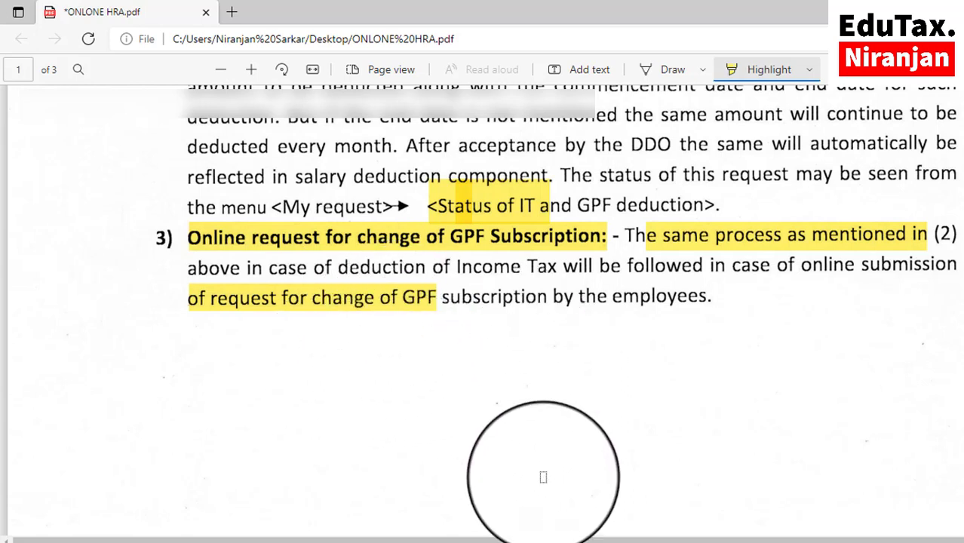
# Step: Switch to the portal in Chrome and open GPF Subscription change request under My Application
pyautogui.moveTo(553, 537)
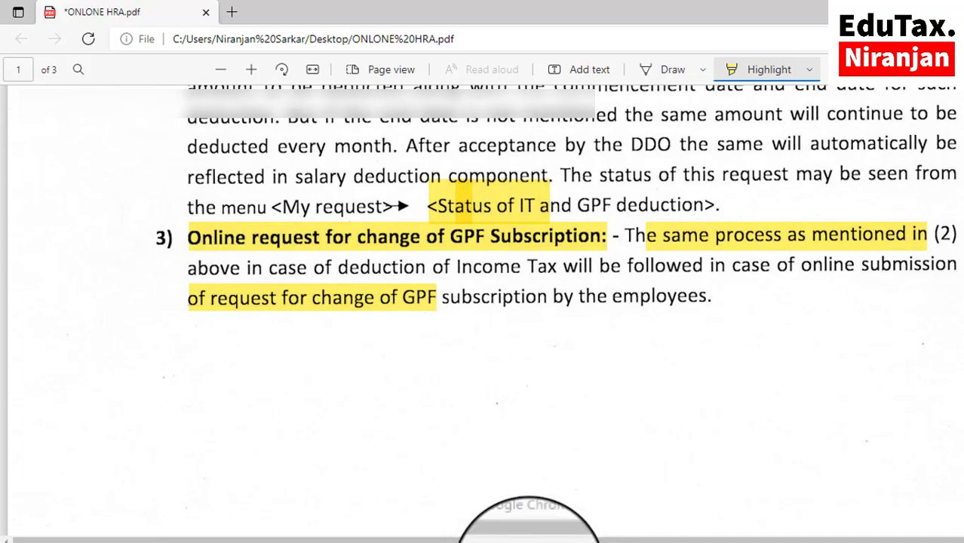
pyautogui.click(583, 520)
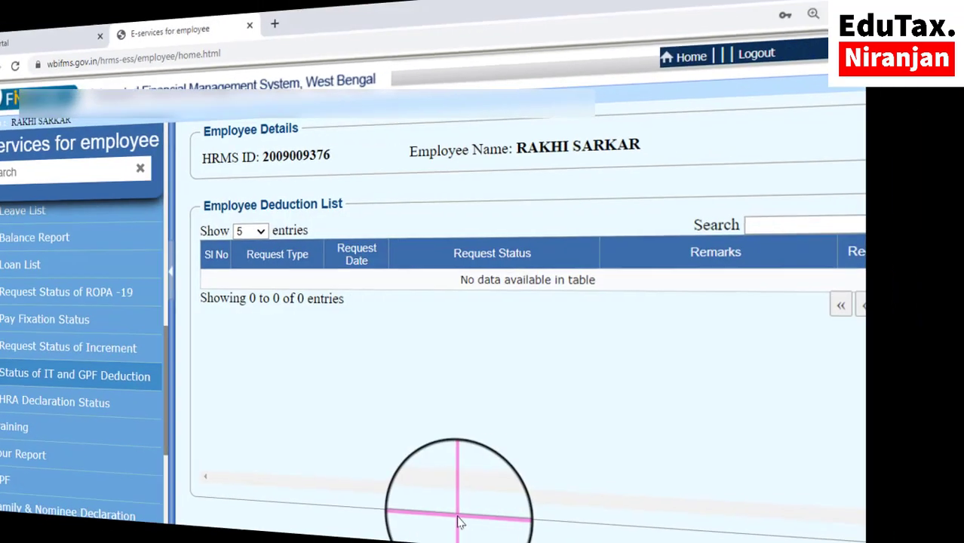
pyautogui.scroll(5, 113, 302)
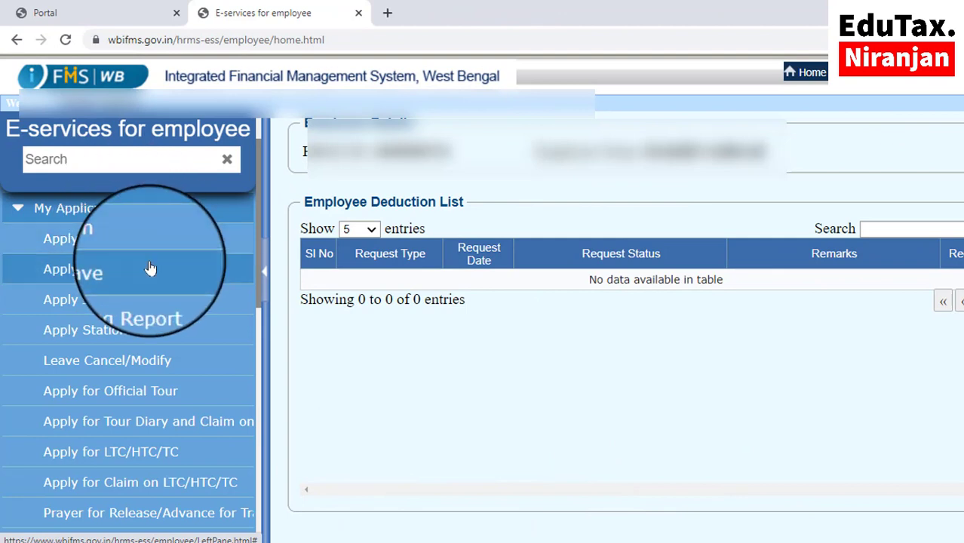
pyautogui.scroll(-5, 150, 268)
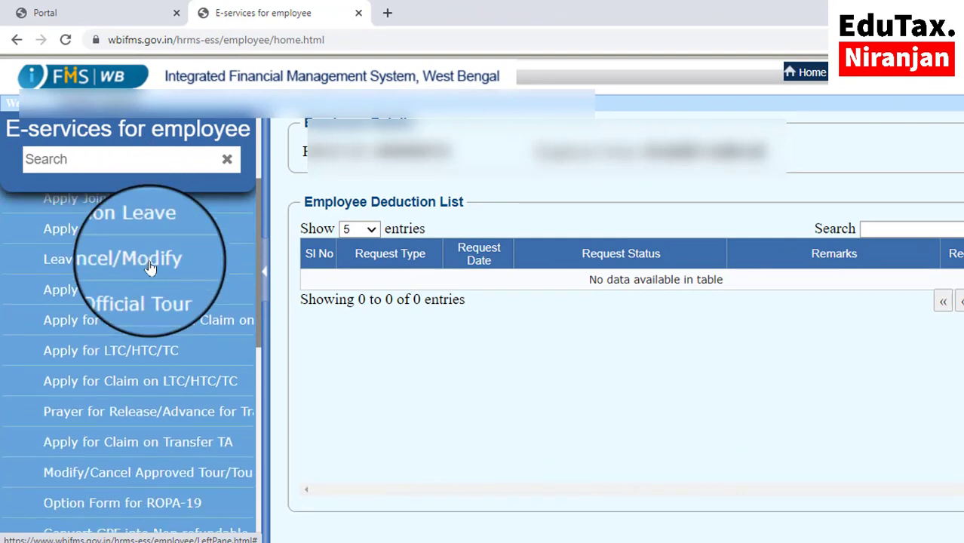
pyautogui.scroll(-3, 150, 268)
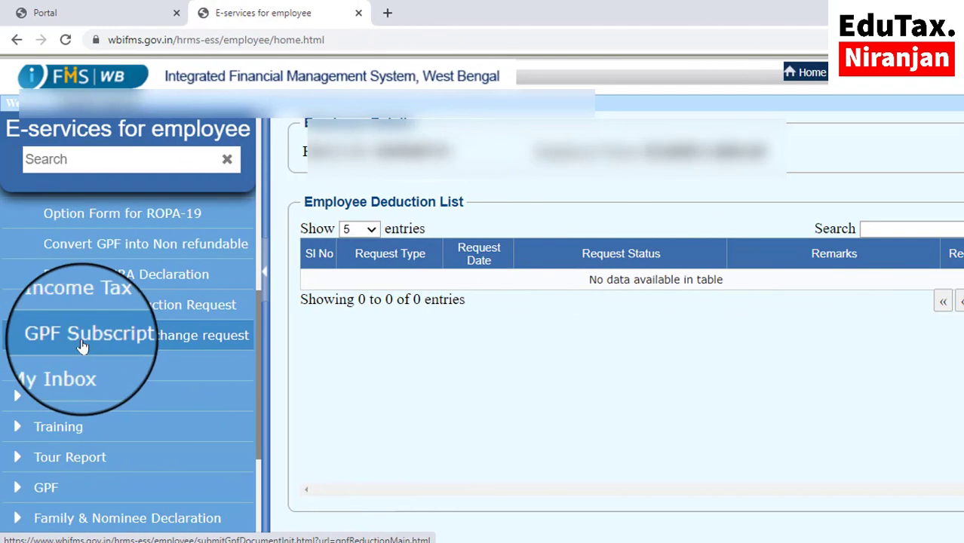
pyautogui.scroll(1, 83, 345)
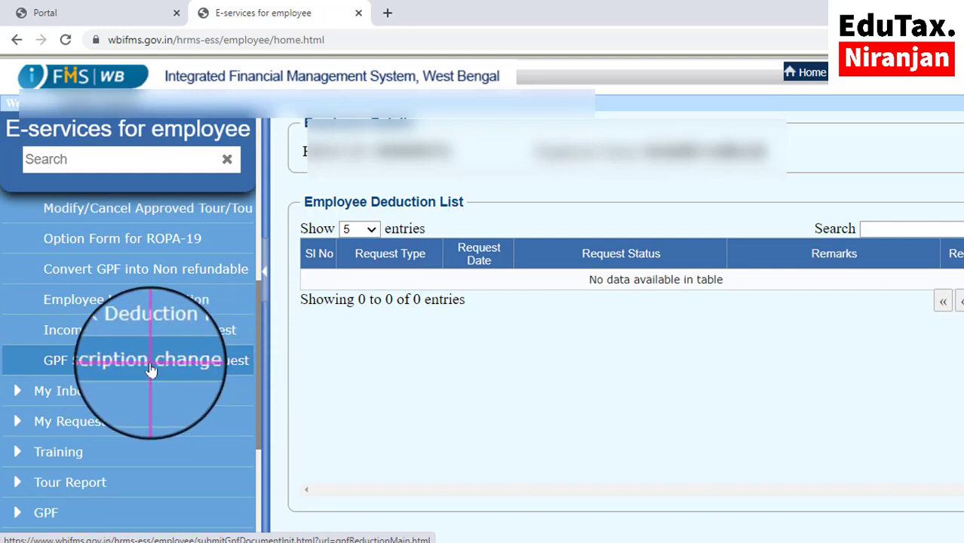
pyautogui.click(151, 370)
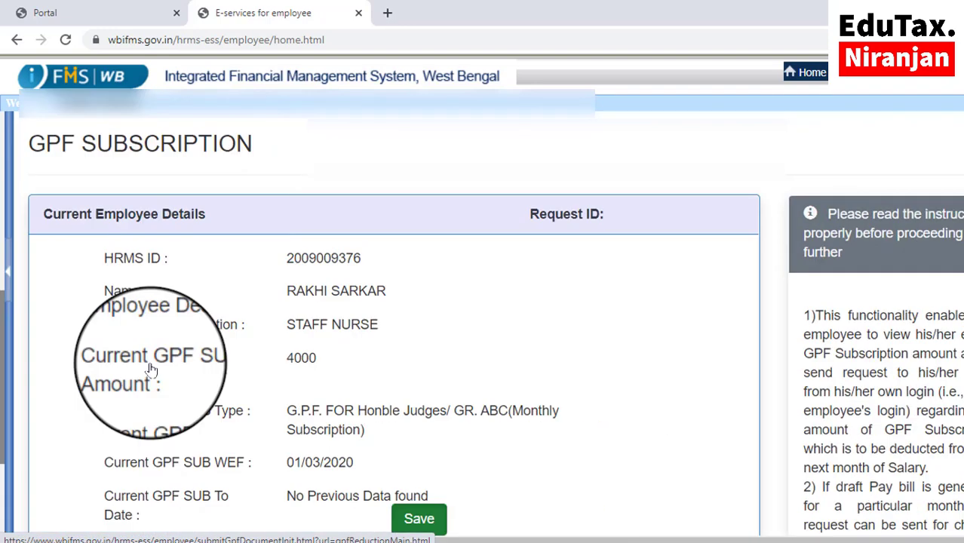
# Step: Review the current GPF subscription details and set the From Date in the Declared GFP Number Details row to 10/03/2022
pyautogui.scroll(-3, 309, 332)
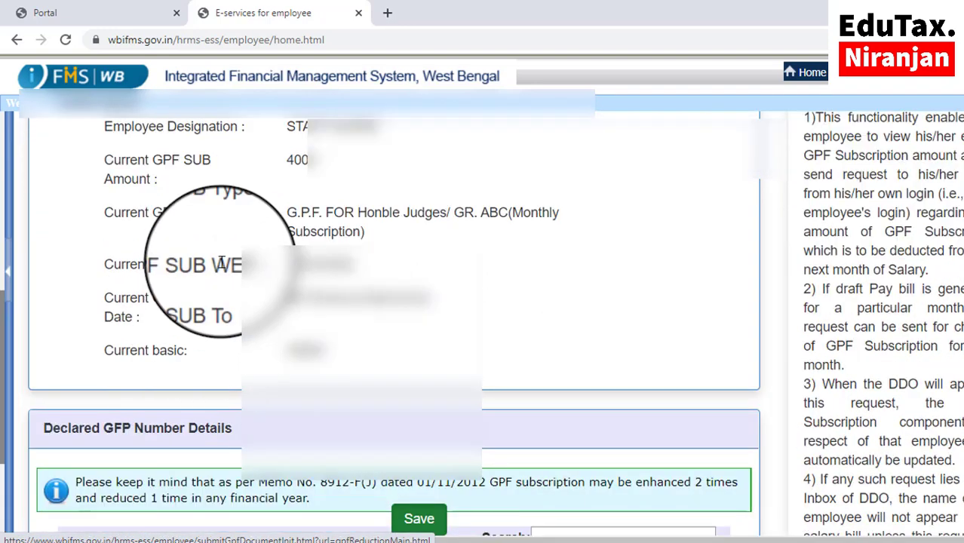
pyautogui.scroll(-2, 256, 322)
pyautogui.scroll(3, 249, 323)
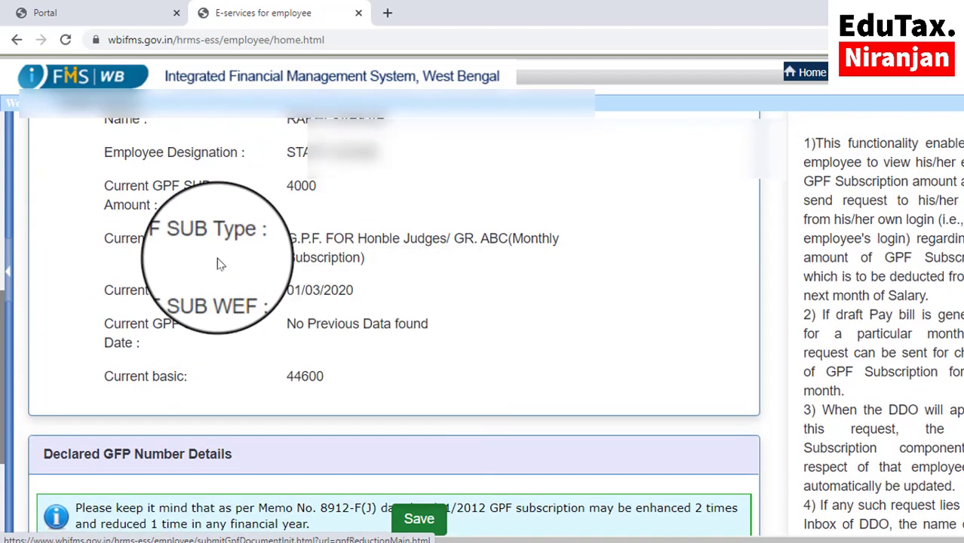
pyautogui.scroll(-2, 218, 262)
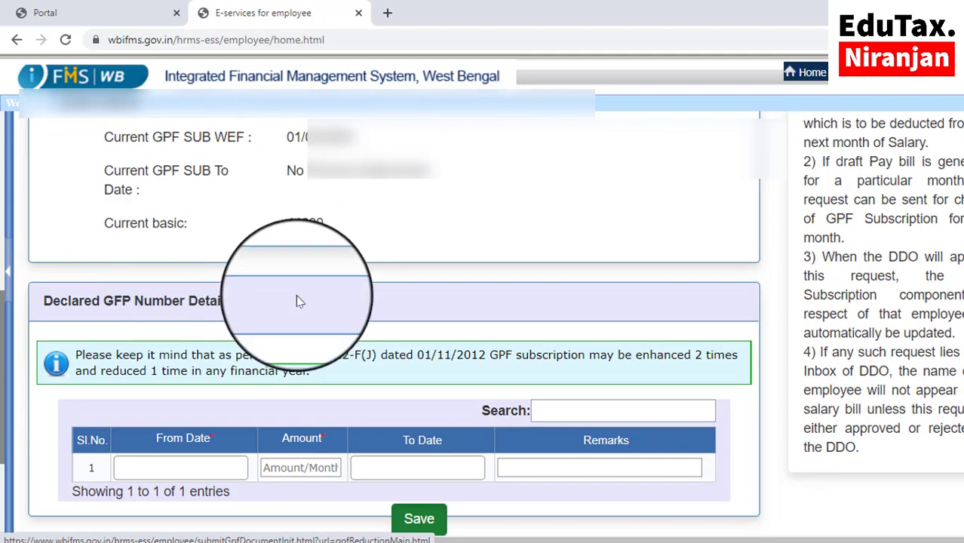
pyautogui.click(192, 468)
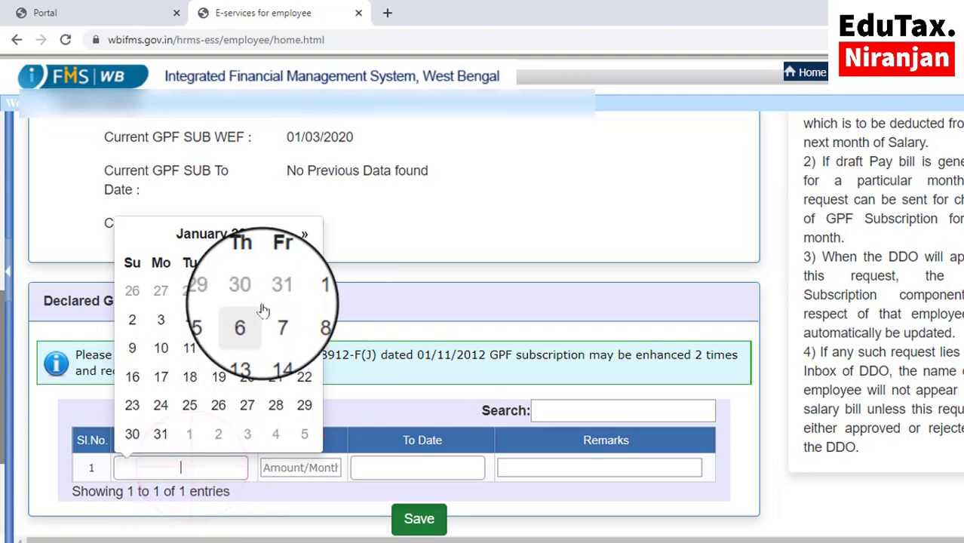
pyautogui.click(261, 237)
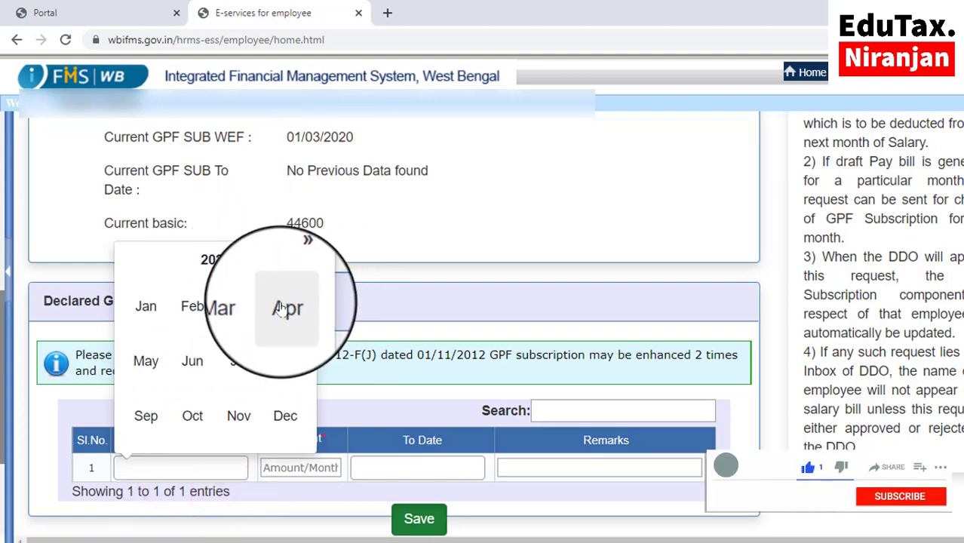
pyautogui.click(238, 307)
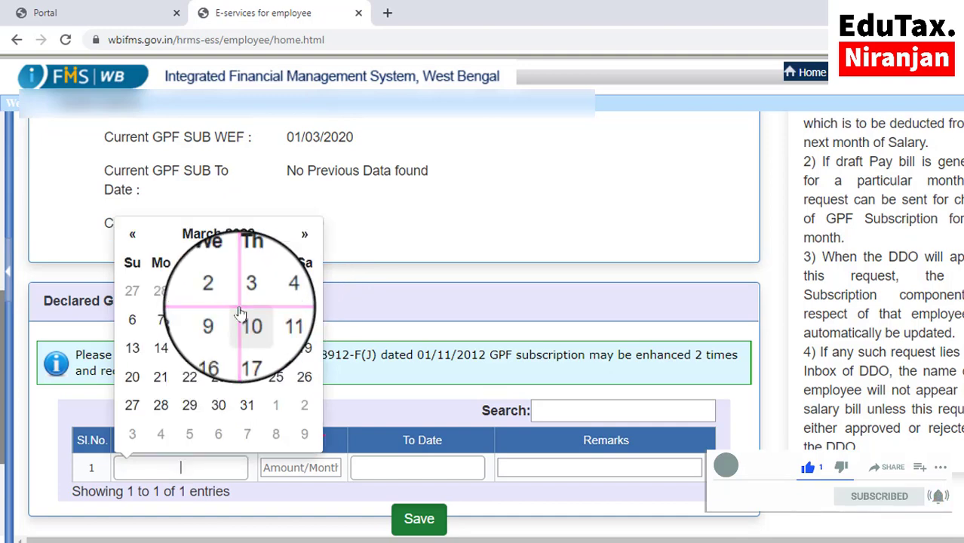
pyautogui.click(243, 324)
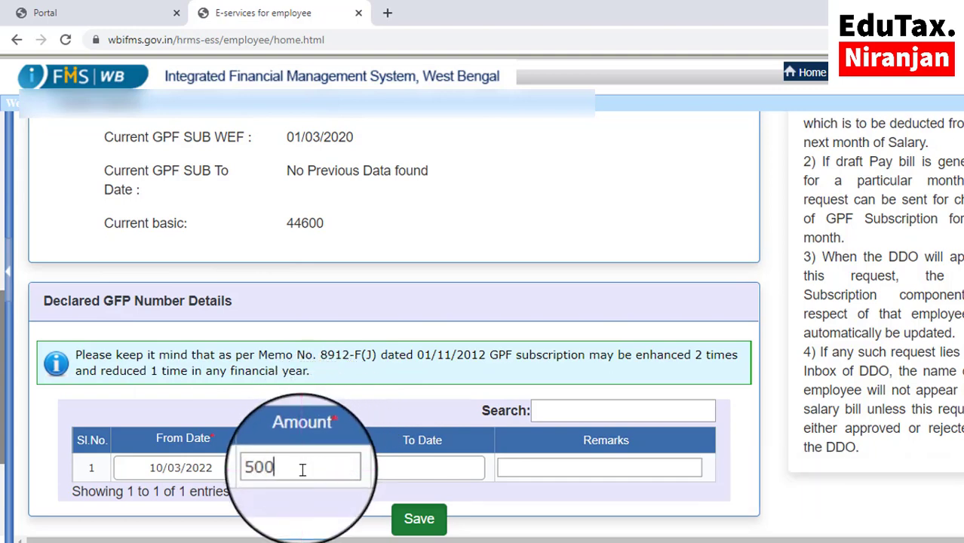
# Step: Try to set the declared GPF row's monthly amount to 5000, and dismiss the alert
pyautogui.click(303, 470)
pyautogui.write('5000')
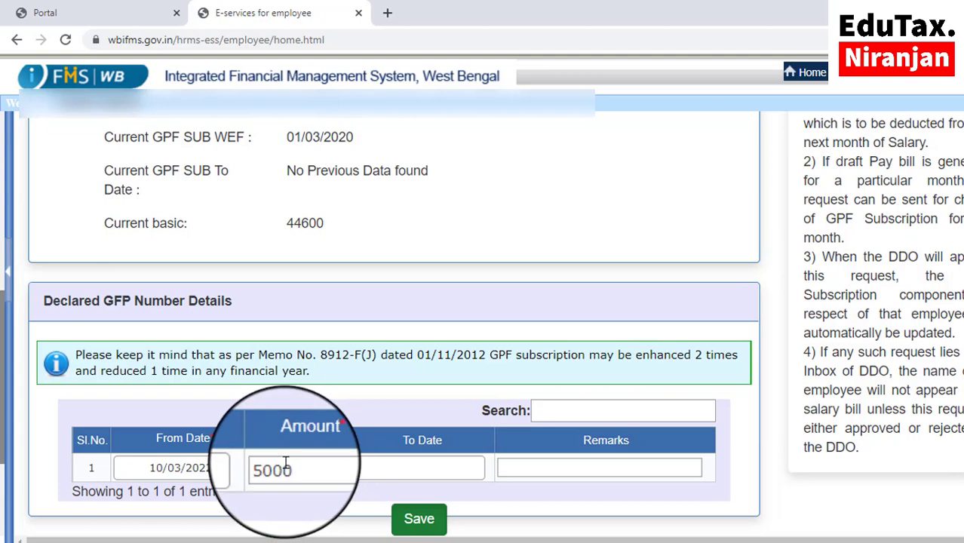
pyautogui.click(393, 470)
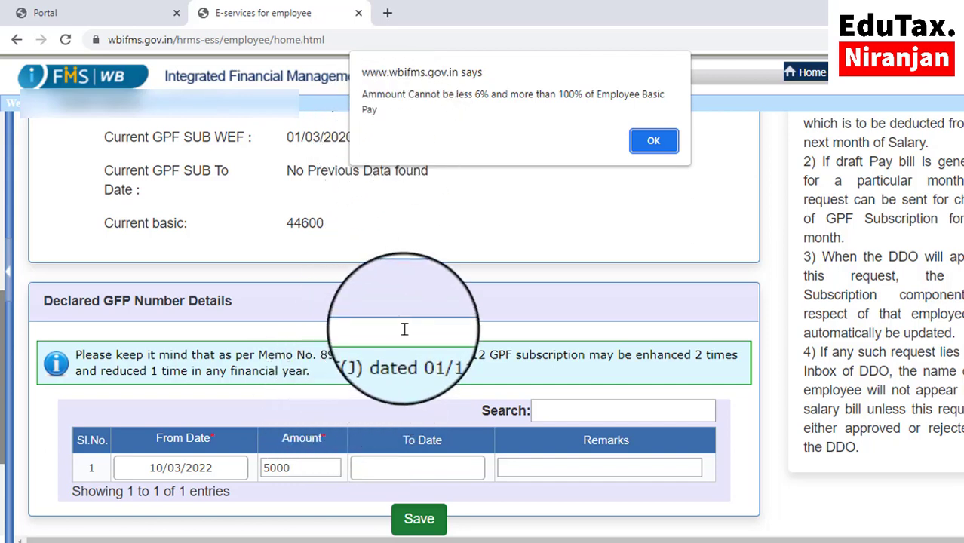
pyautogui.click(647, 144)
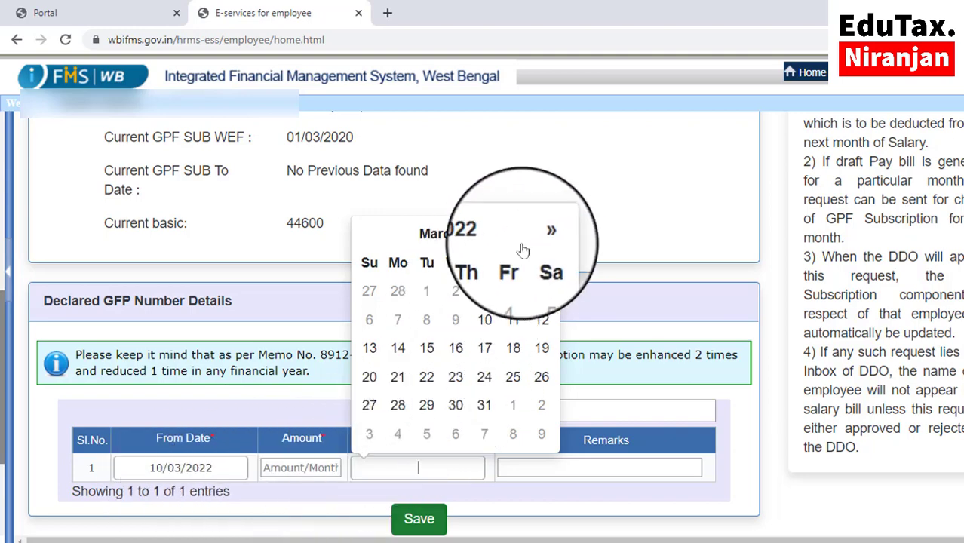
# Step: Set the To Date of the declared GPF row to 10/02/2023
pyautogui.click(488, 235)
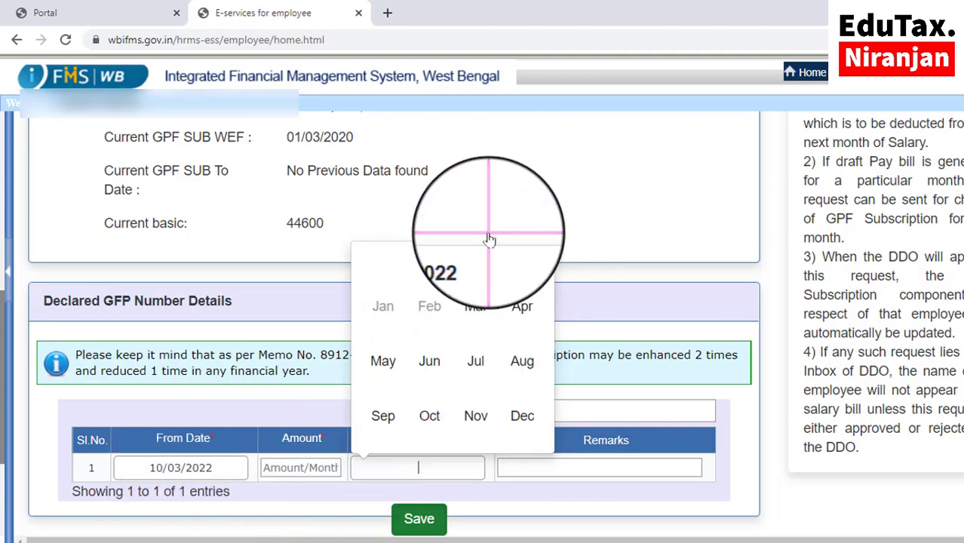
pyautogui.click(534, 261)
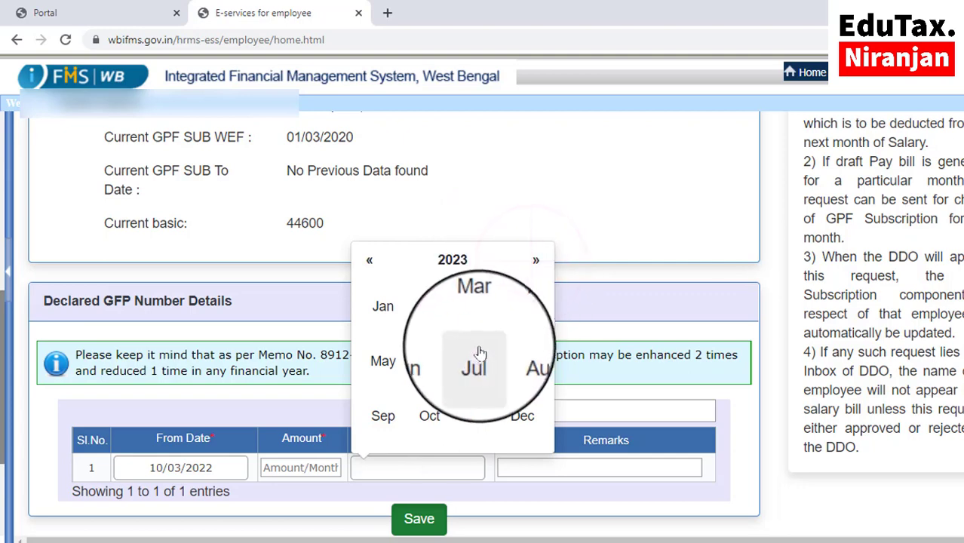
pyautogui.click(424, 309)
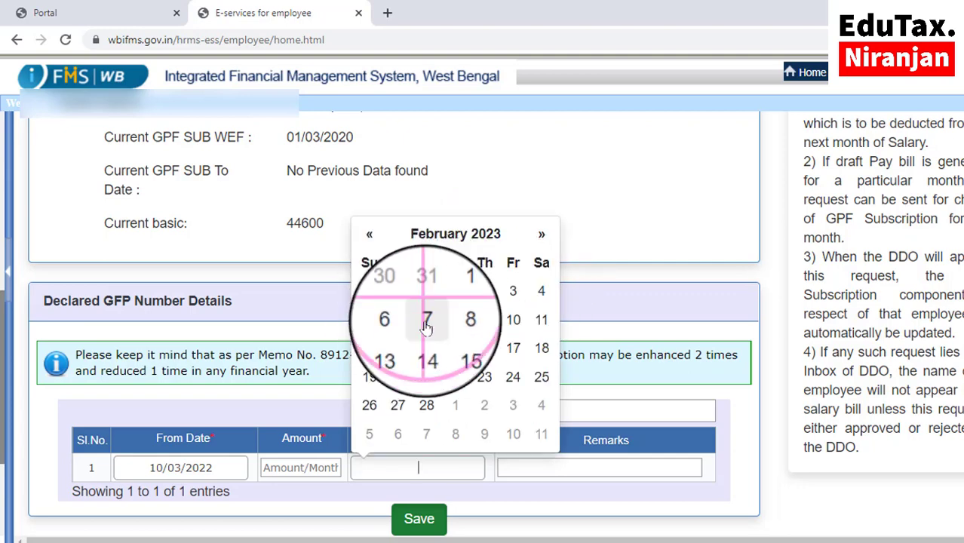
pyautogui.click(486, 505)
pyautogui.click(419, 468)
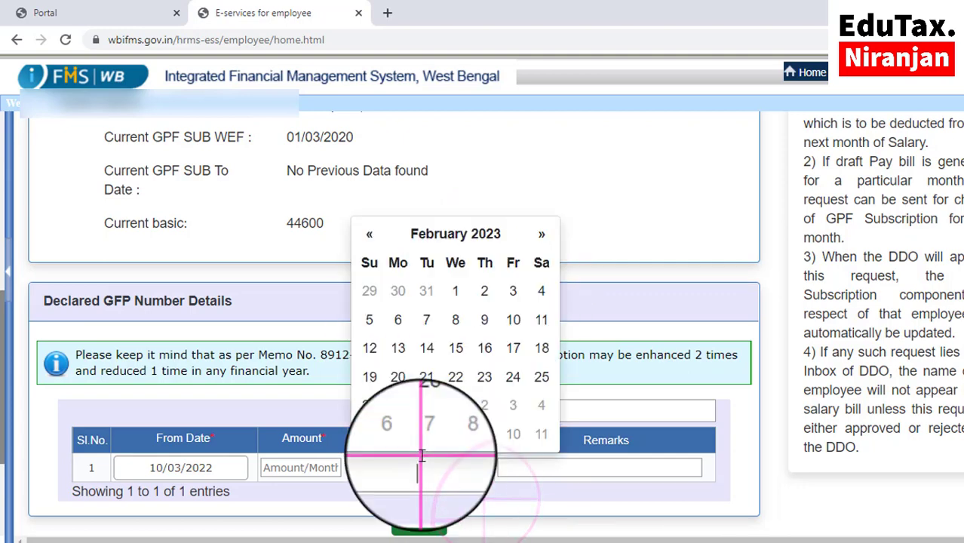
pyautogui.click(512, 323)
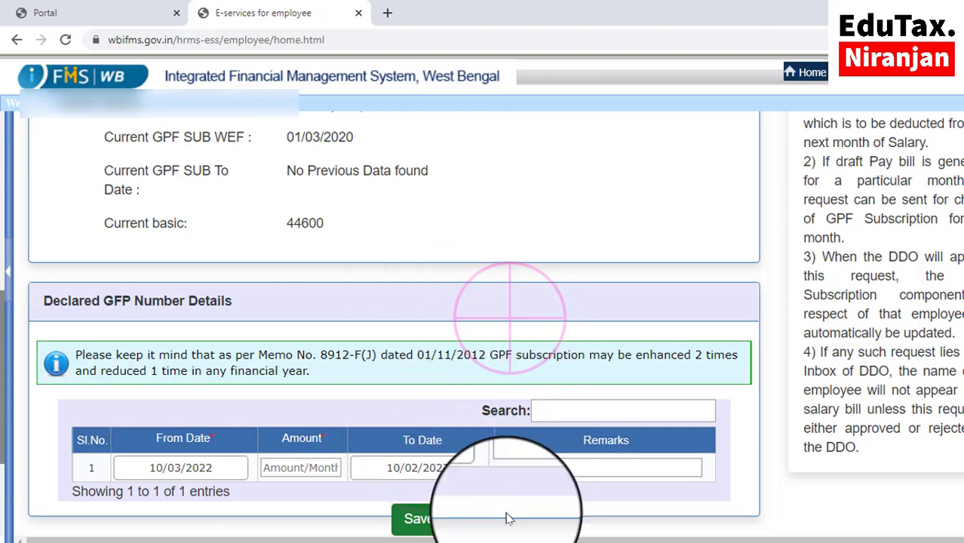
# Step: Try again to enter 5000 as the declared GPF amount, dismissing the alert about the basic pay limits
pyautogui.click(289, 469)
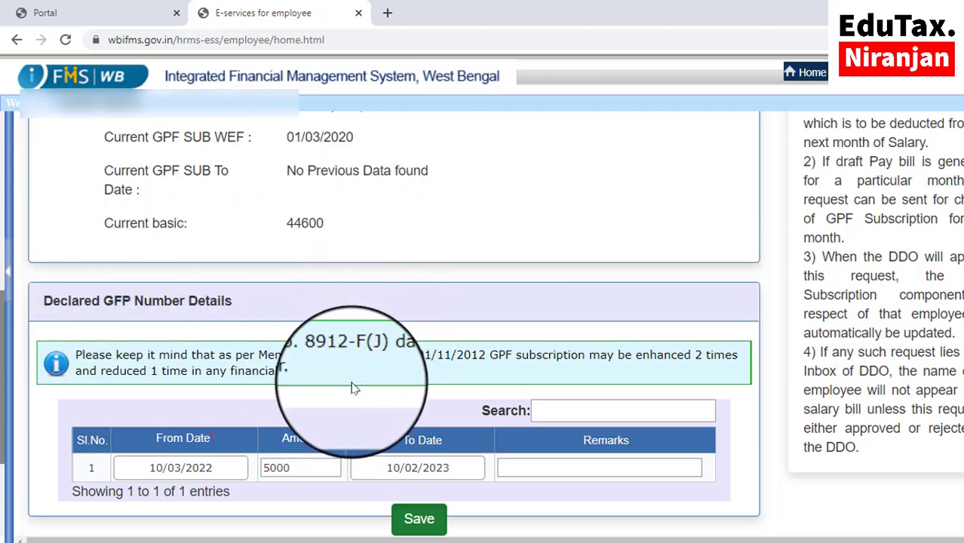
pyautogui.click(9, 277)
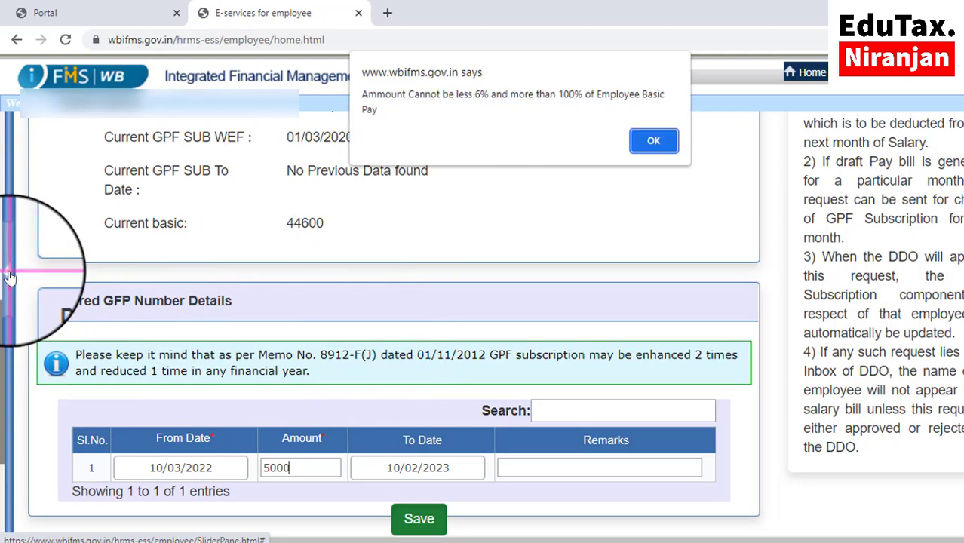
pyautogui.click(650, 142)
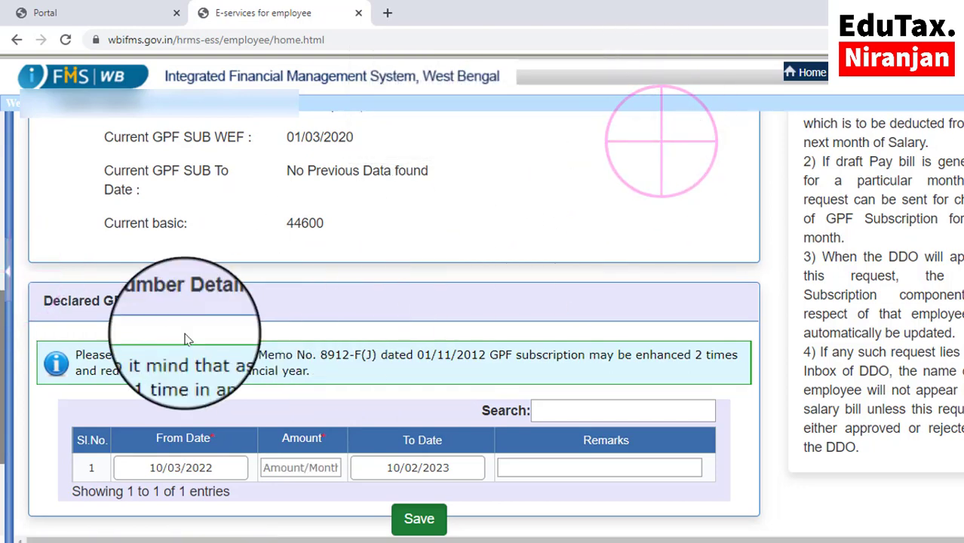
# Step: Restore the navigation pane and open Status of IT and GPF Deduction under My Request
pyautogui.click(9, 277)
pyautogui.scroll(-2, 125, 358)
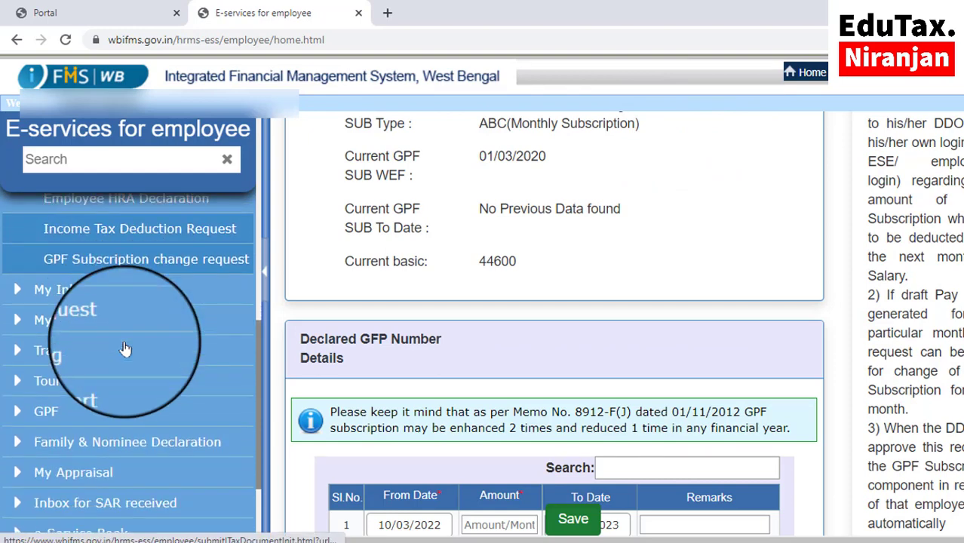
pyautogui.scroll(-1, 191, 362)
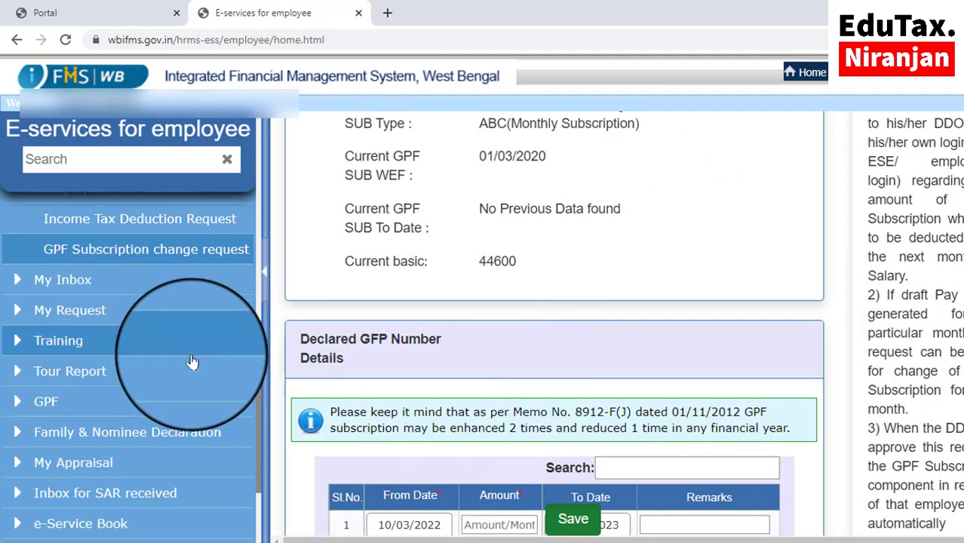
pyautogui.scroll(-2, 191, 362)
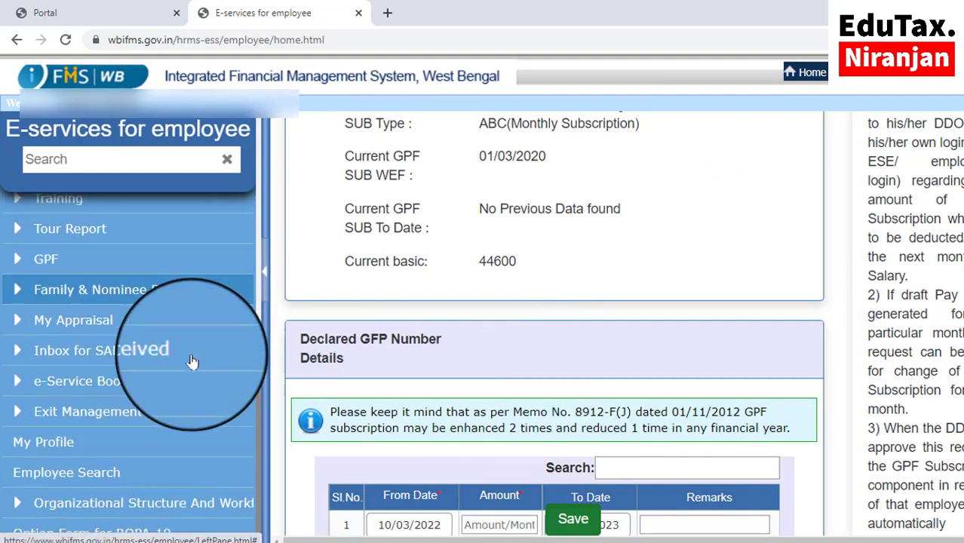
pyautogui.scroll(2, 191, 361)
pyautogui.scroll(3, 192, 362)
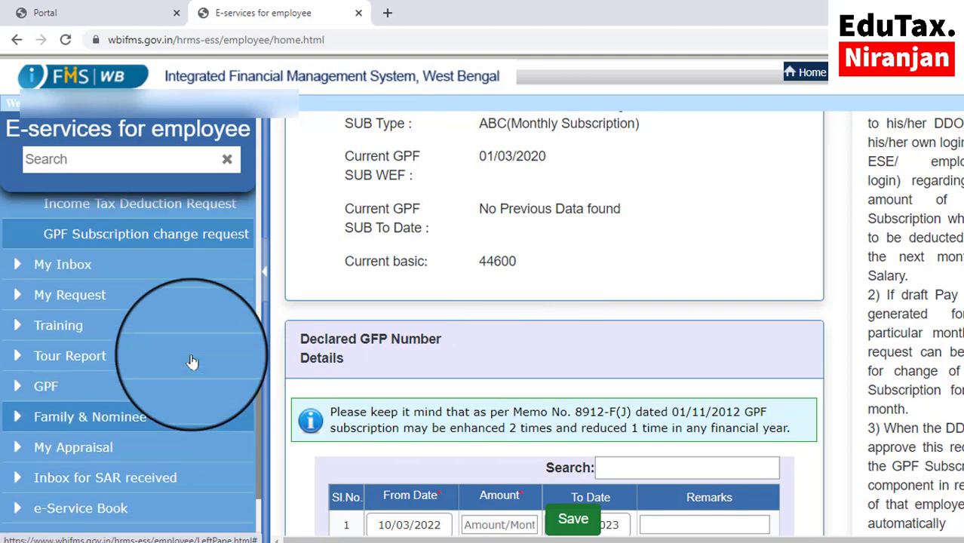
pyautogui.click(65, 295)
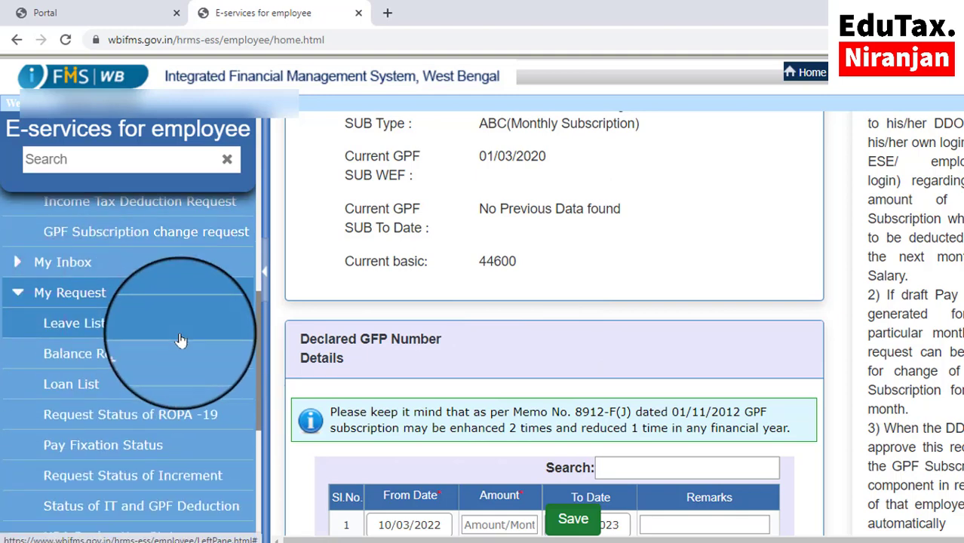
pyautogui.scroll(-4, 181, 341)
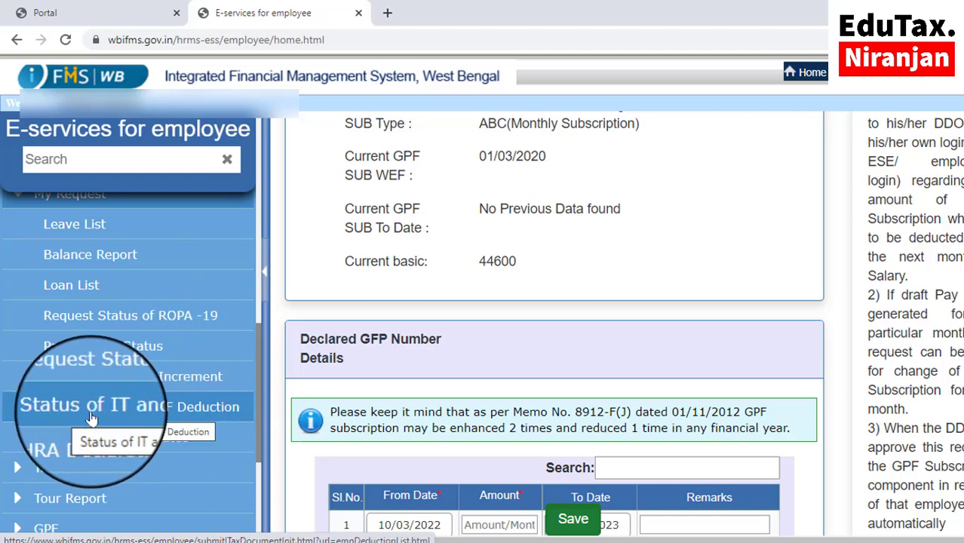
pyautogui.click(169, 412)
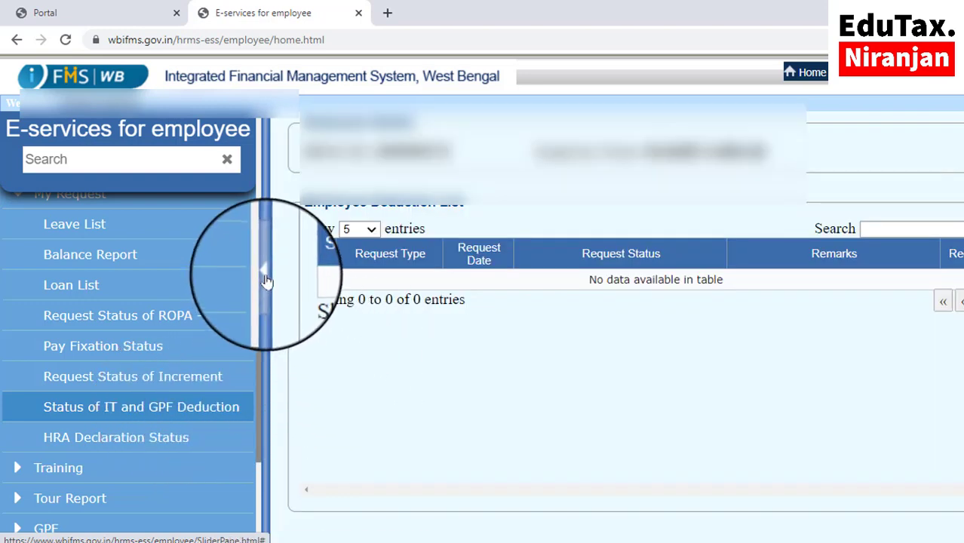
# Step: View the Employee Deduction List with the navigation pane temporarily collapsed, and switch back to the PDF in Edge
pyautogui.click(266, 279)
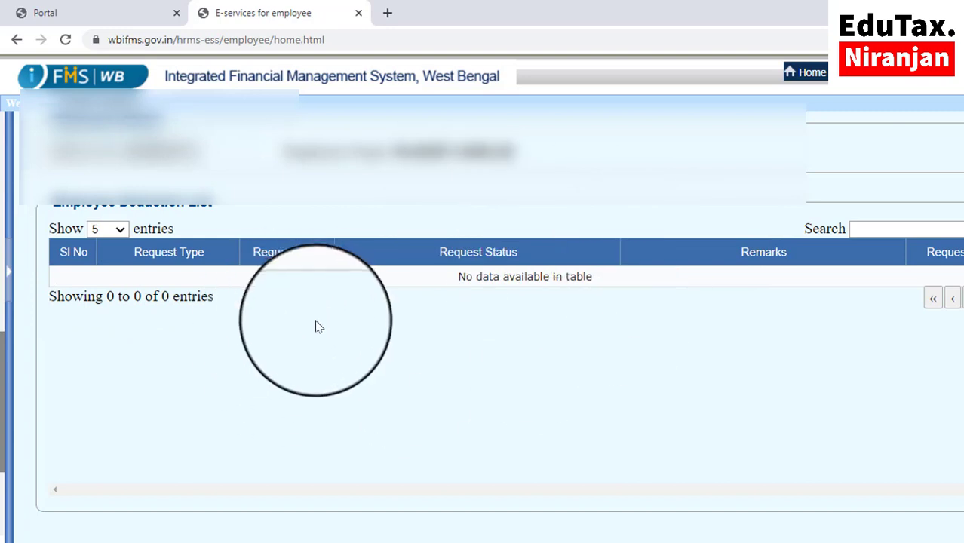
pyautogui.click(11, 277)
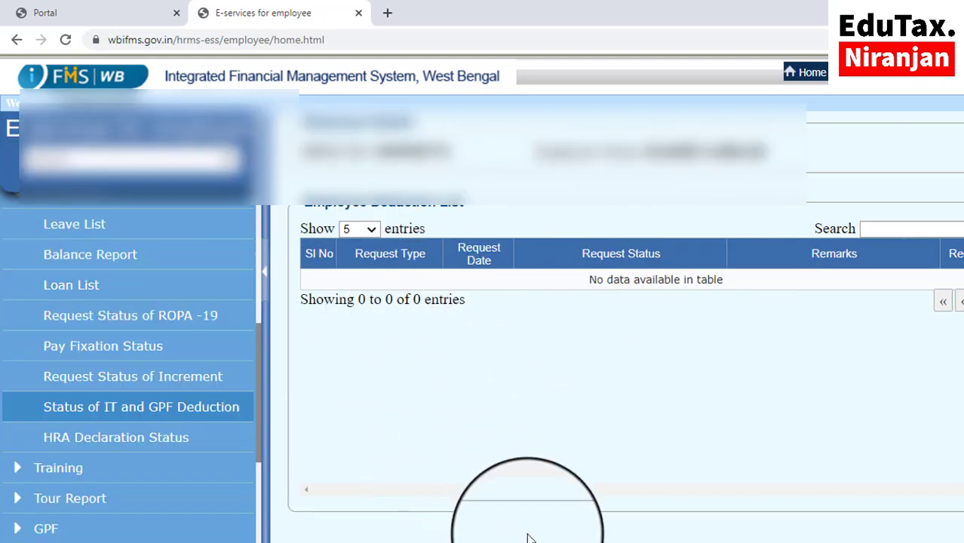
pyautogui.moveTo(552, 541)
pyautogui.click(562, 513)
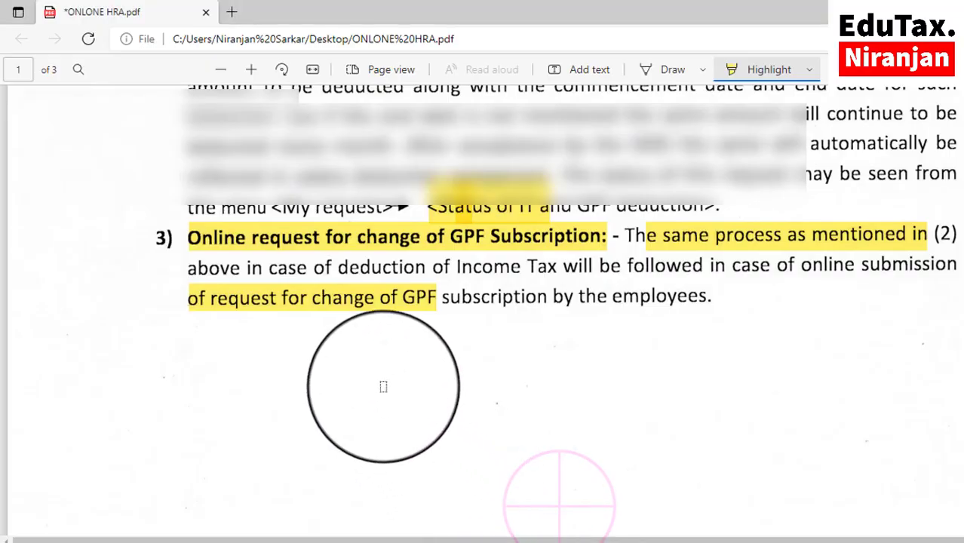
# Step: Highlight the item 4 heading "Generation of Part Salary Bills" on page 2 of the order
pyautogui.scroll(10, 382, 386)
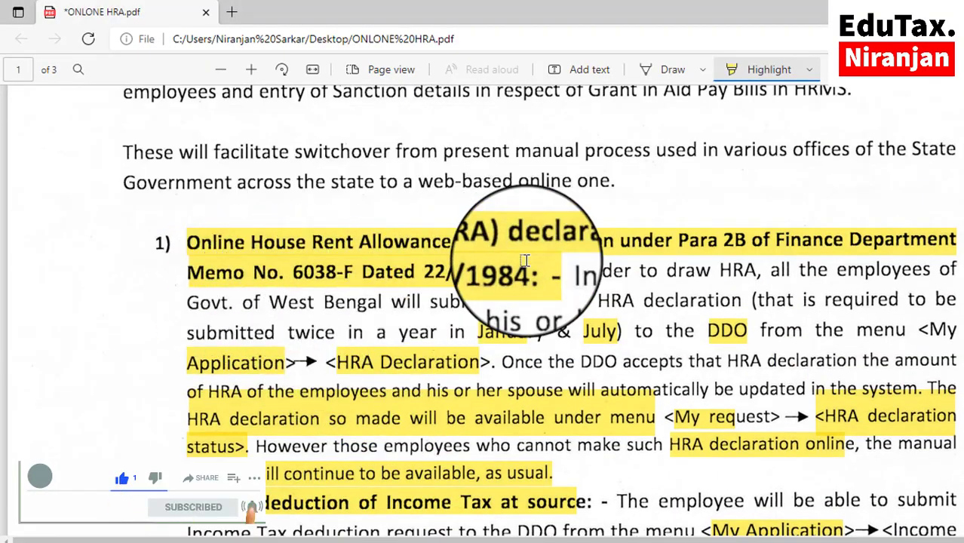
pyautogui.scroll(-3, 524, 260)
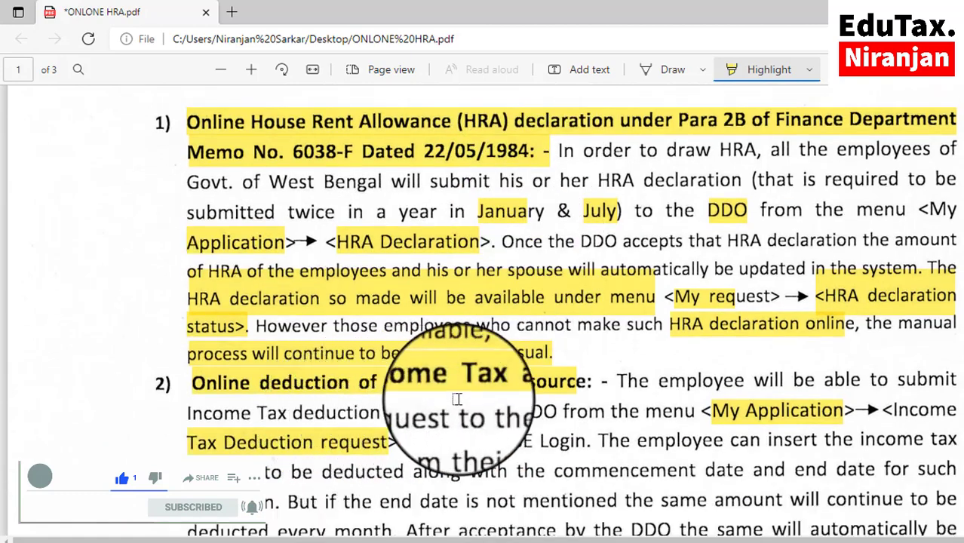
pyautogui.scroll(-6, 504, 399)
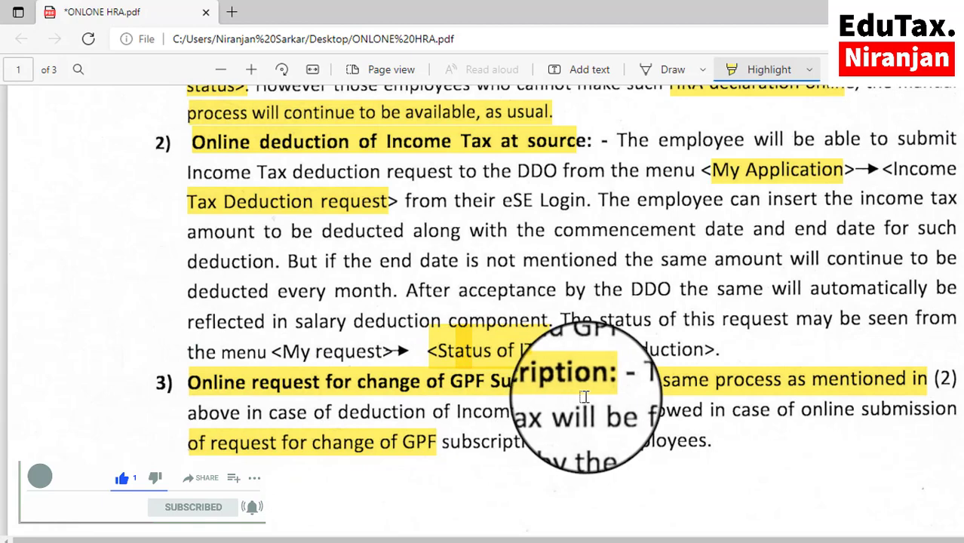
pyautogui.scroll(-3, 355, 375)
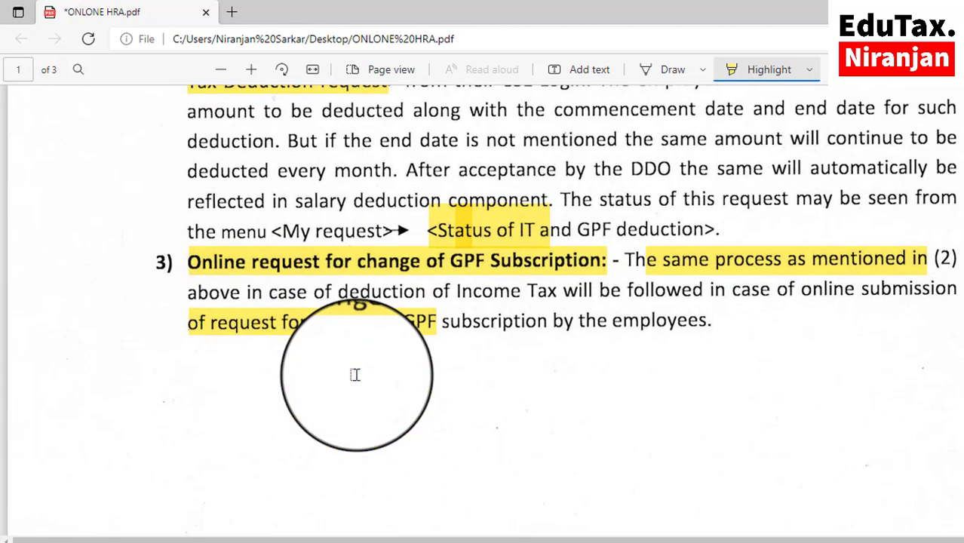
pyautogui.scroll(-10, 355, 375)
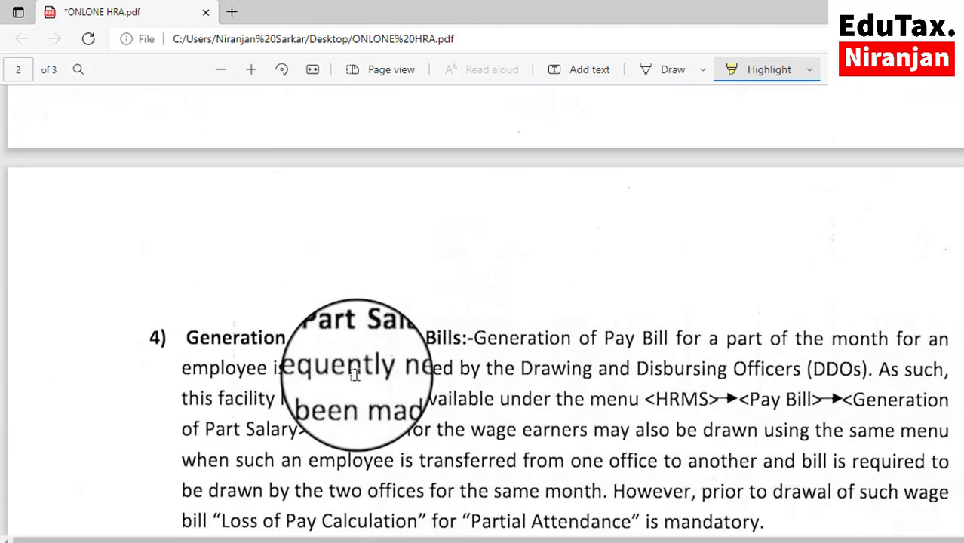
pyautogui.scroll(-3, 355, 375)
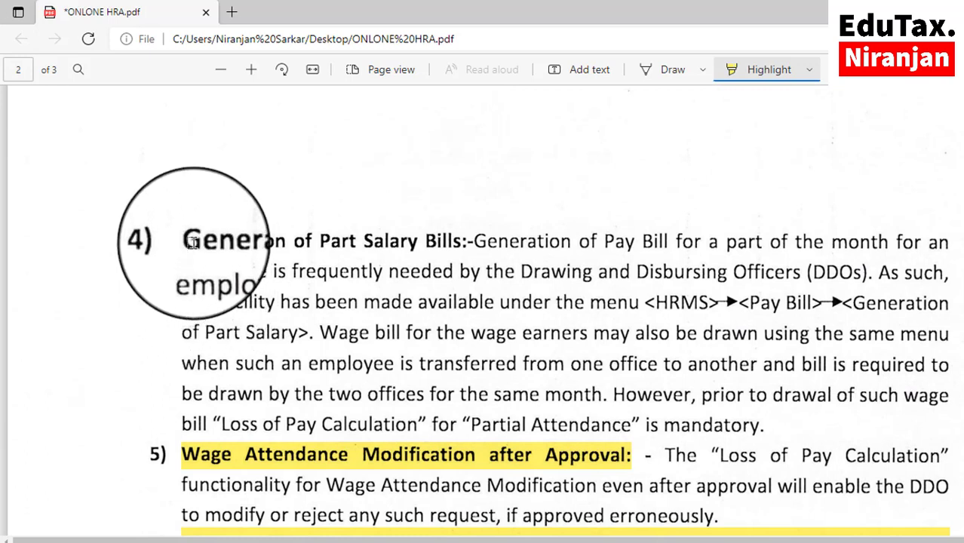
pyautogui.moveTo(192, 241); pyautogui.dragTo(469, 242)
# Step: Read items 5 to 7 and the closing line on page 2, and review items 1 to 3 on HRA, income tax and GPF on page 1
pyautogui.scroll(-6, 377, 340)
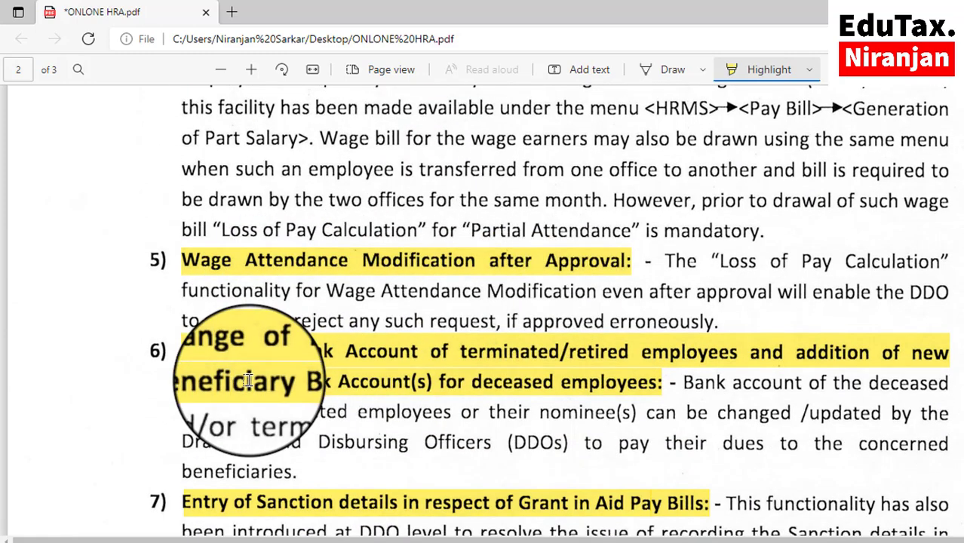
pyautogui.scroll(-2, 248, 379)
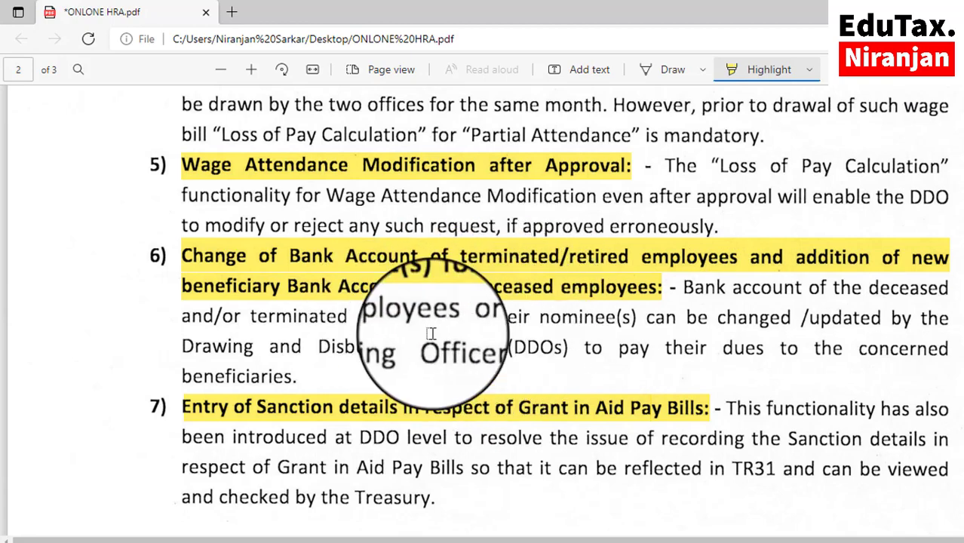
pyautogui.scroll(-1, 422, 352)
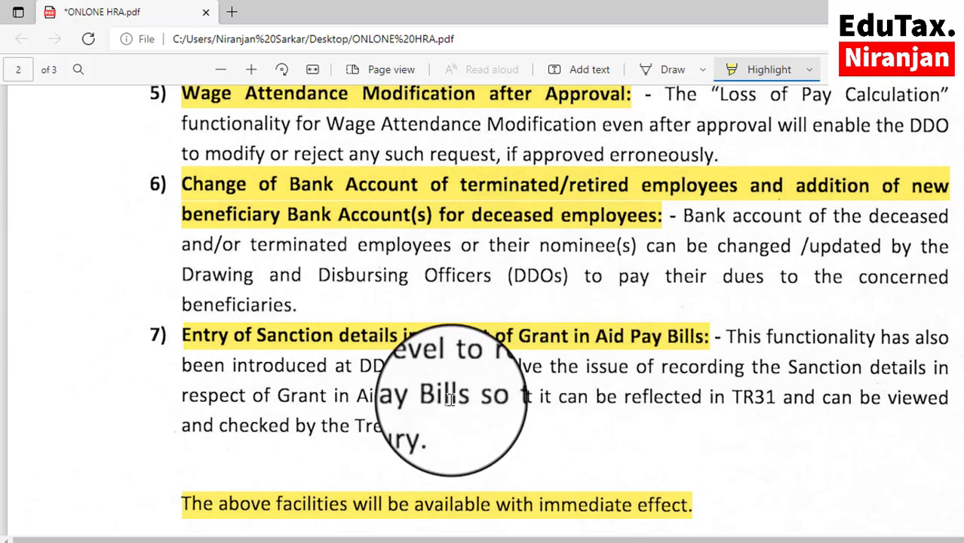
pyautogui.scroll(10, 450, 400)
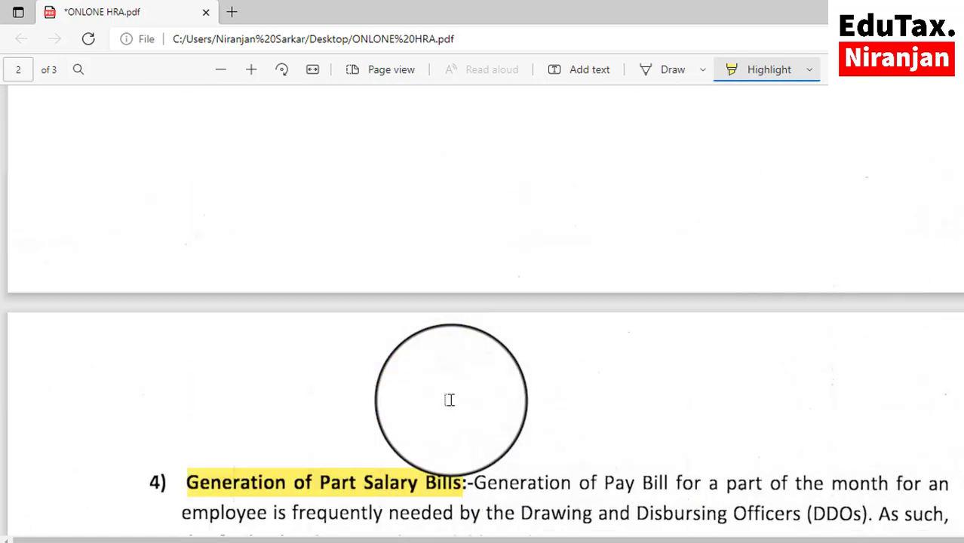
pyautogui.scroll(15, 449, 400)
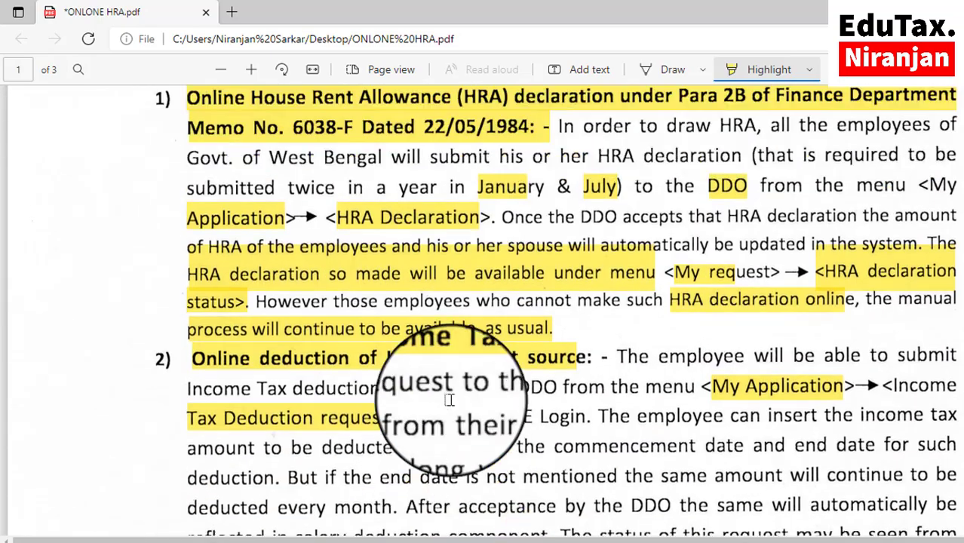
pyautogui.scroll(4, 449, 400)
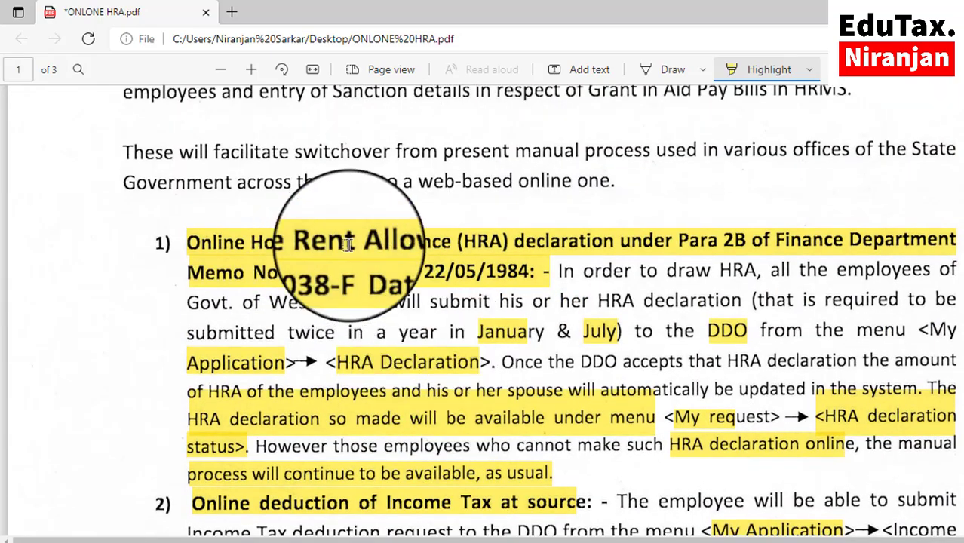
pyautogui.scroll(-2, 348, 243)
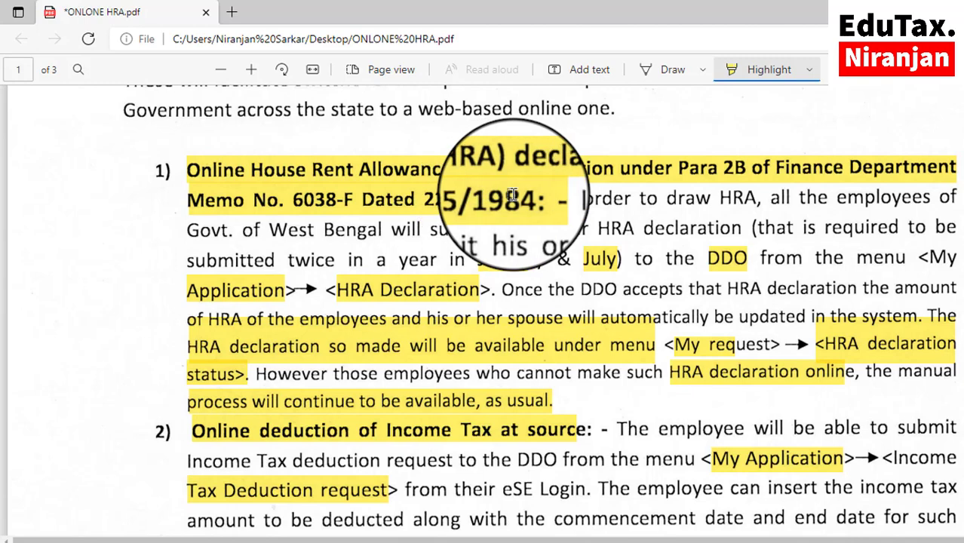
pyautogui.scroll(-3, 511, 195)
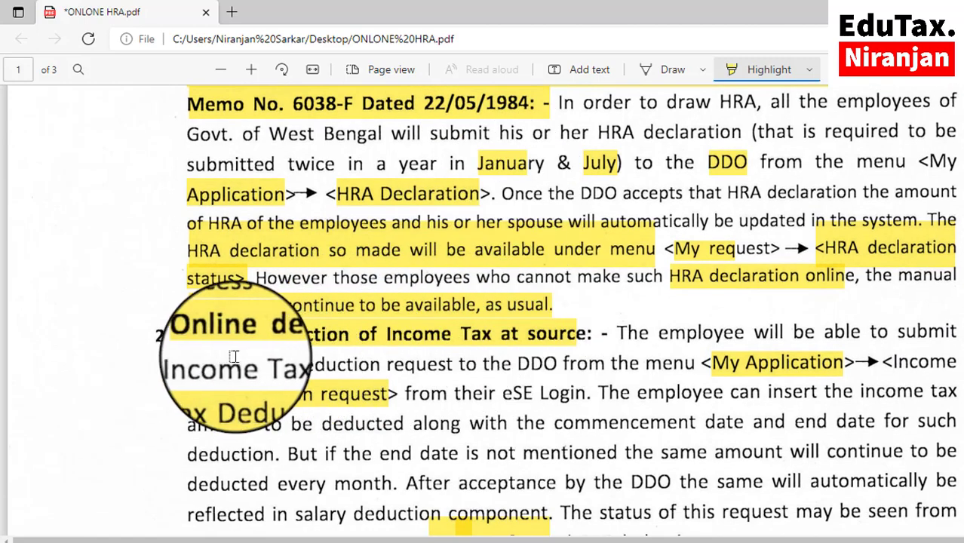
pyautogui.scroll(-6, 499, 347)
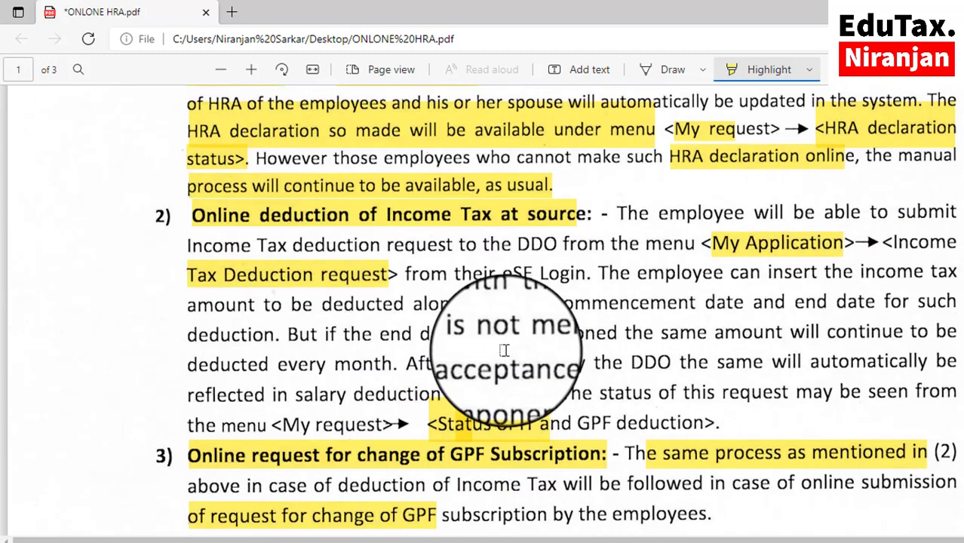
pyautogui.scroll(3, 504, 351)
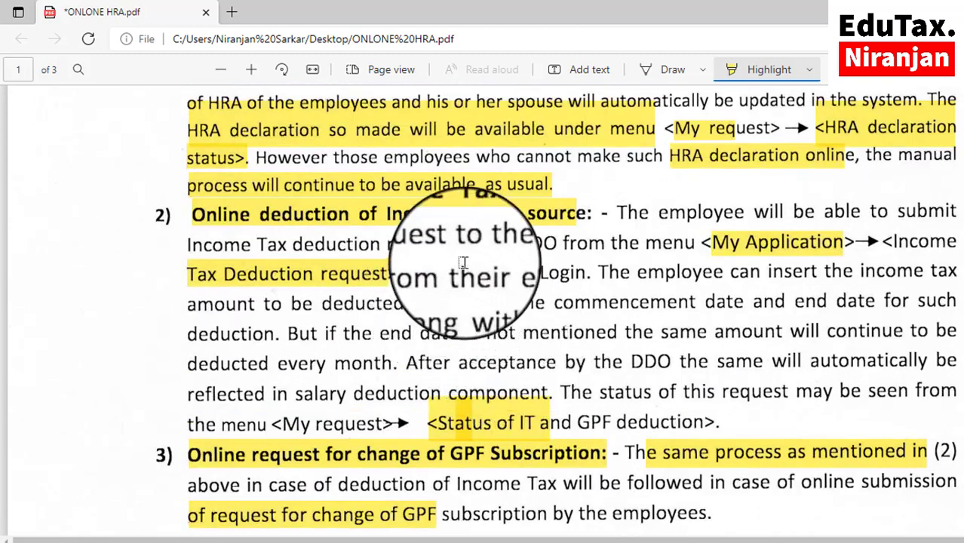
pyautogui.scroll(-3, 443, 362)
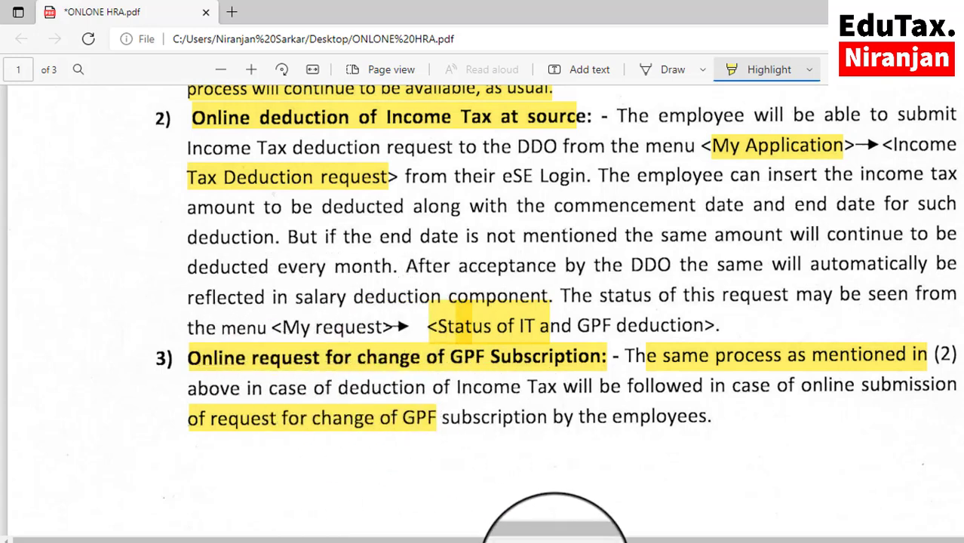
# Step: Switch to the E-services for employee portal in Chrome and expand Family & Nominee Declaration to view its entries
pyautogui.moveTo(554, 537)
pyautogui.moveTo(591, 537)
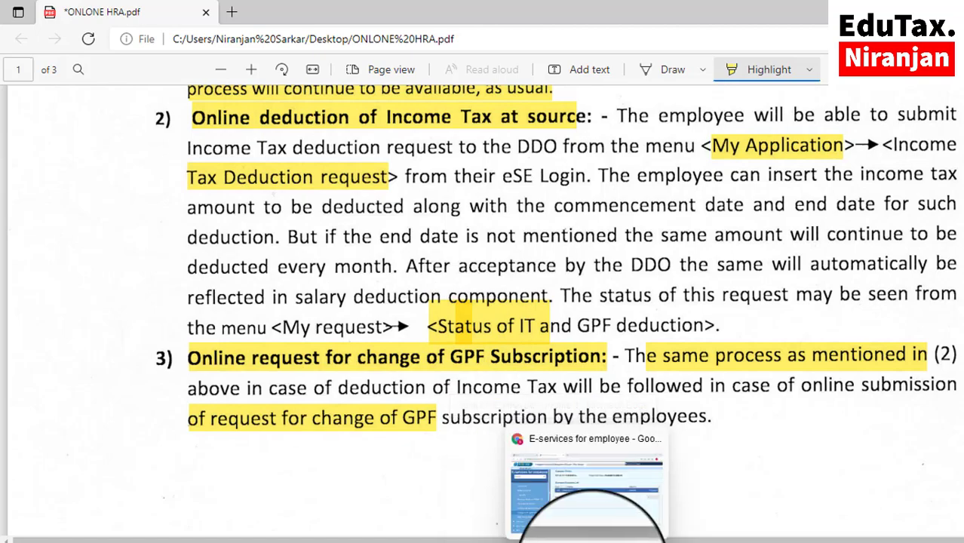
pyautogui.click(573, 522)
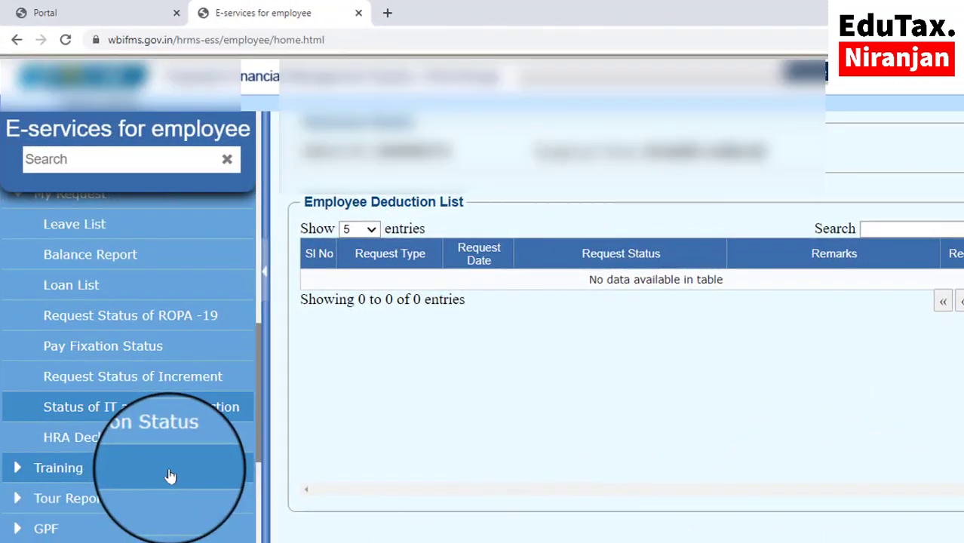
pyautogui.scroll(-2, 170, 475)
pyautogui.scroll(-1, 171, 475)
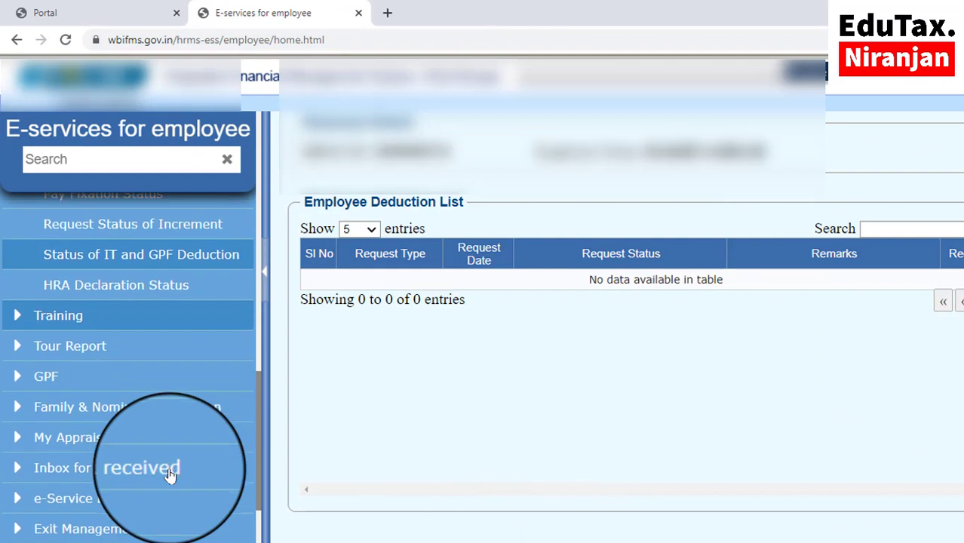
pyautogui.click(106, 409)
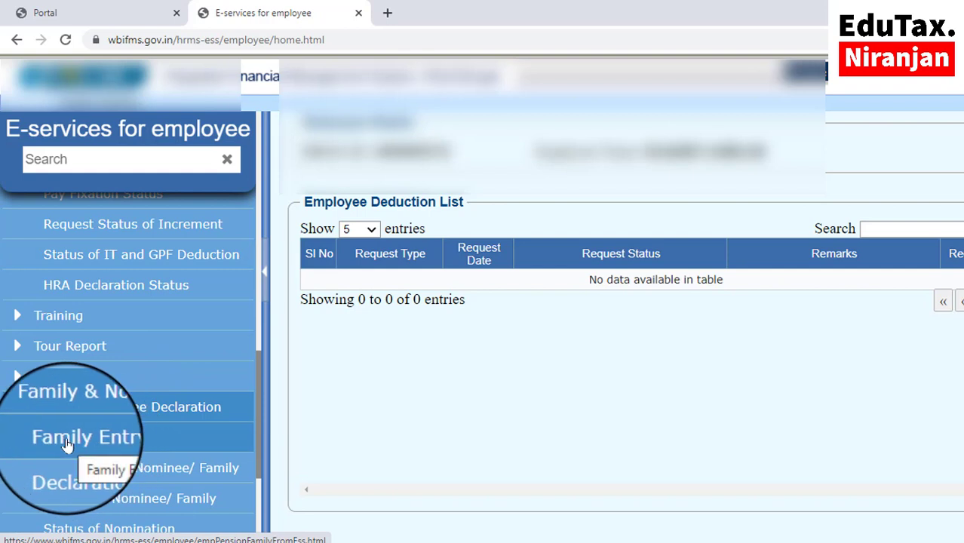
pyautogui.scroll(-1, 66, 445)
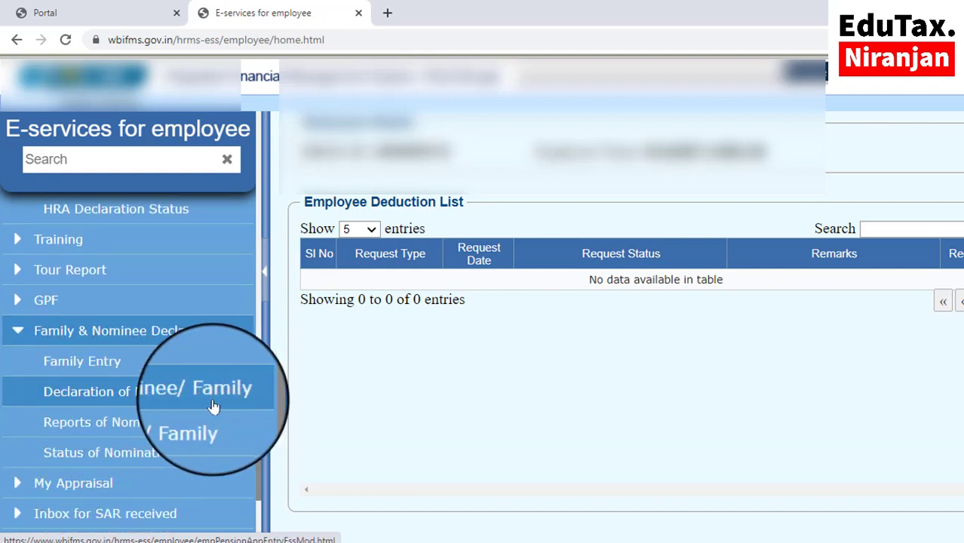